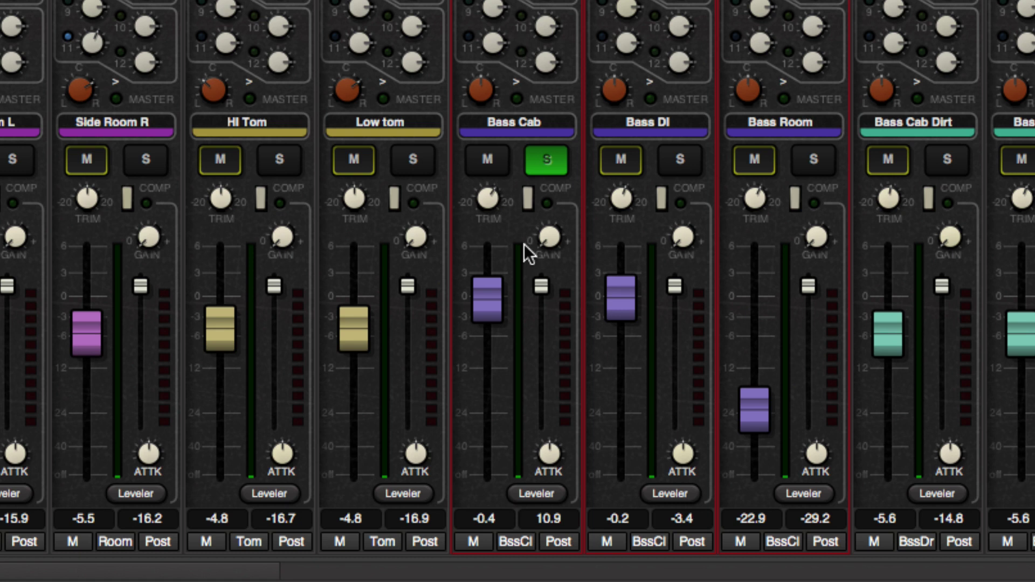
# - Try the Bass Cab fader at -3.1 dB and reset it to 0 dB
pyautogui.keyDown('shift'); pyautogui.click(488, 199); pyautogui.keyUp('shift')
pyautogui.moveTo(490, 310)
pyautogui.mouseDown()
pyautogui.moveTo(488, 414)
pyautogui.moveTo(471, 354)
pyautogui.moveTo(480, 322)
pyautogui.mouseUp()
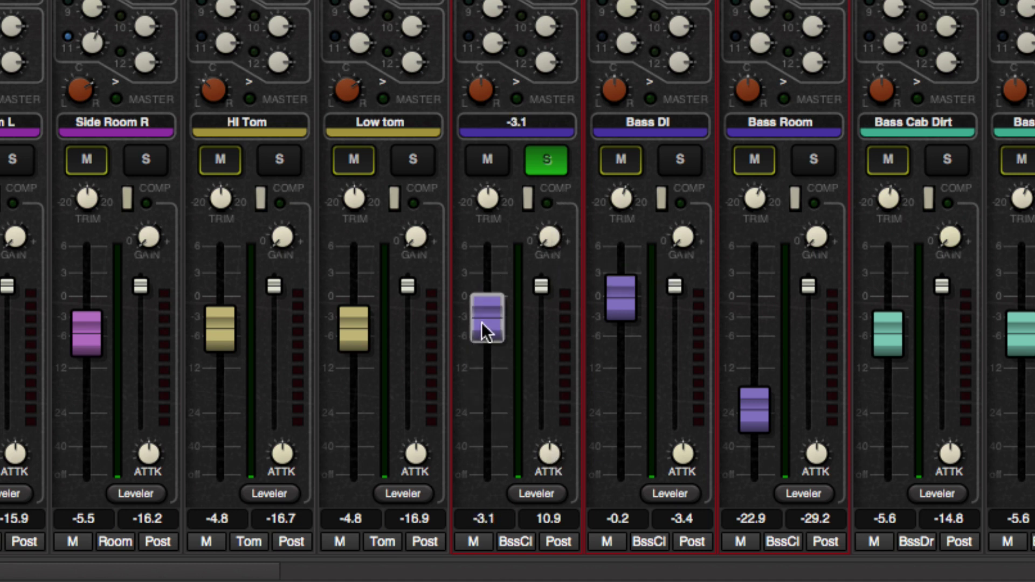
pyautogui.keyDown('shift'); pyautogui.click(484, 318); pyautogui.keyUp('shift')
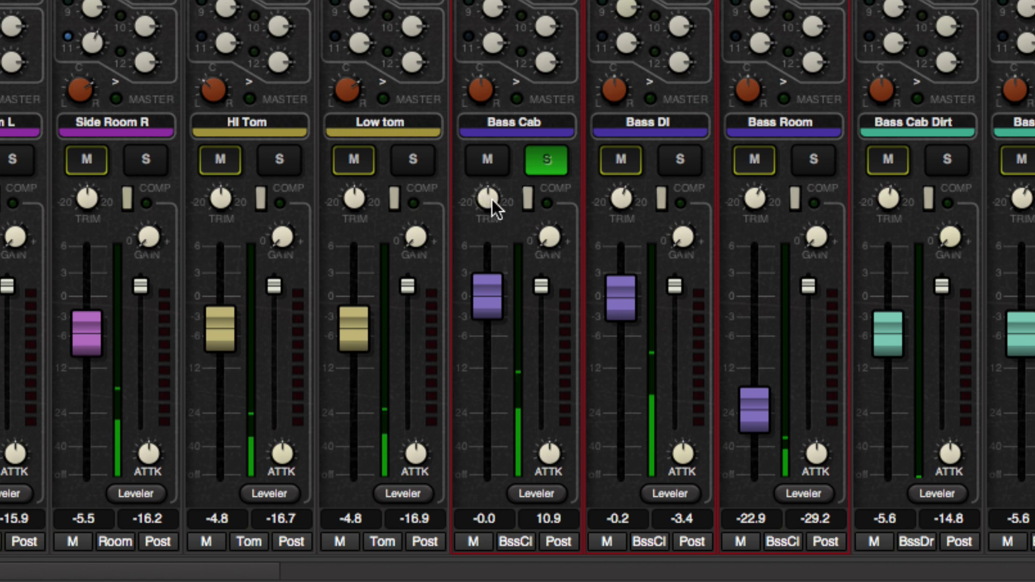
# - Adjust the Bass Cab channel's input trim, trying levels such as 4.2 and 6.1
pyautogui.moveTo(484, 195); pyautogui.dragTo(483, 138)
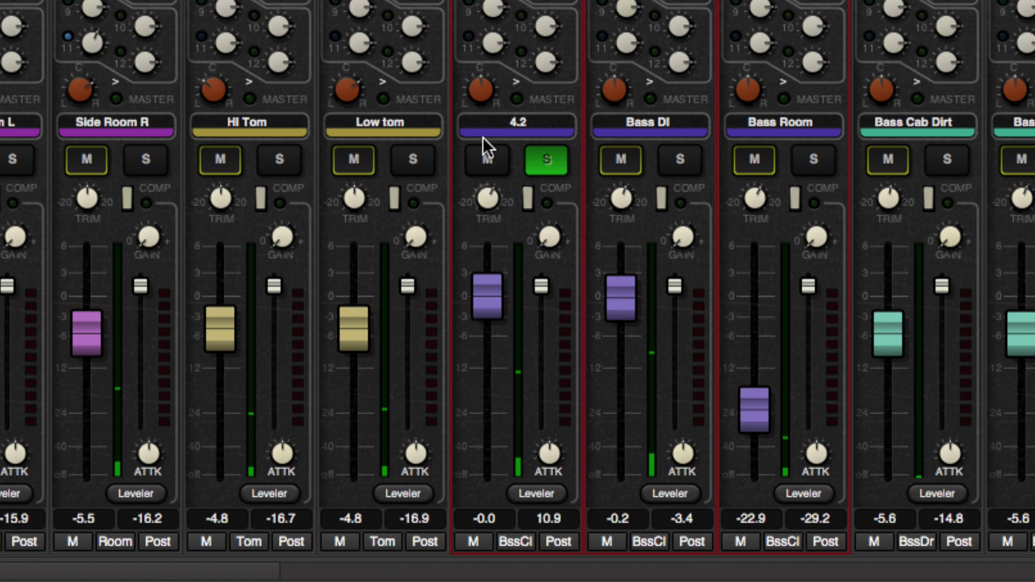
pyautogui.moveTo(489, 88); pyautogui.dragTo(483, 121)
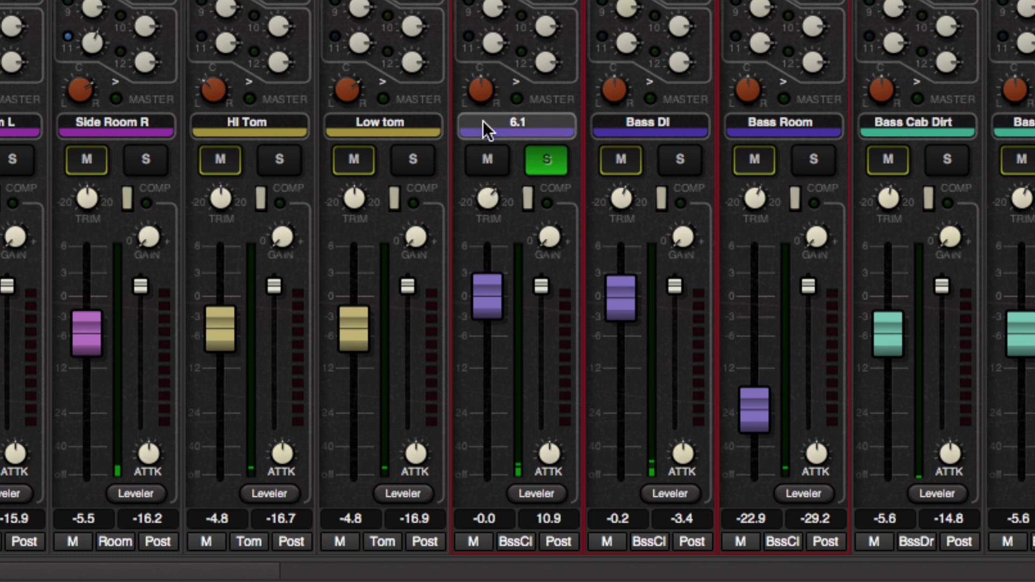
pyautogui.moveTo(490, 205); pyautogui.dragTo(521, 210)
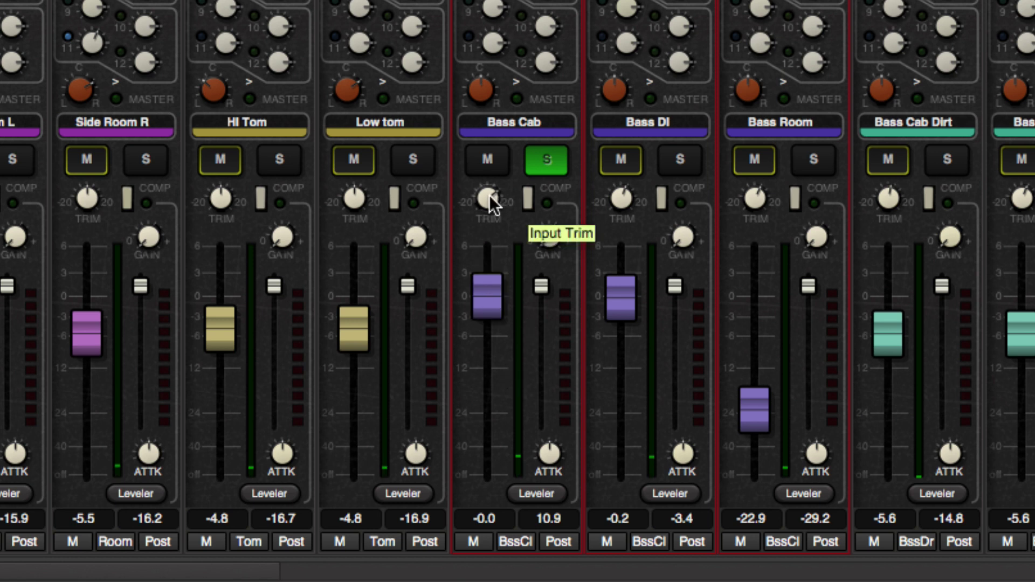
pyautogui.moveTo(485, 200); pyautogui.dragTo(510, 256)
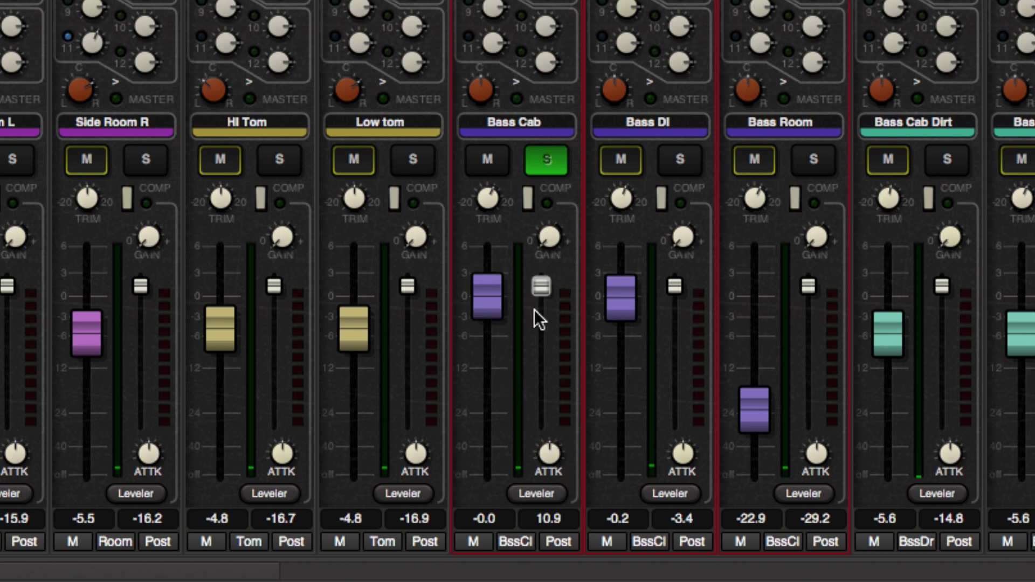
# - Choose Leveler as the Bass Cab compressor mode and adjust its attack, with the compressor enabled
pyautogui.click(532, 493)
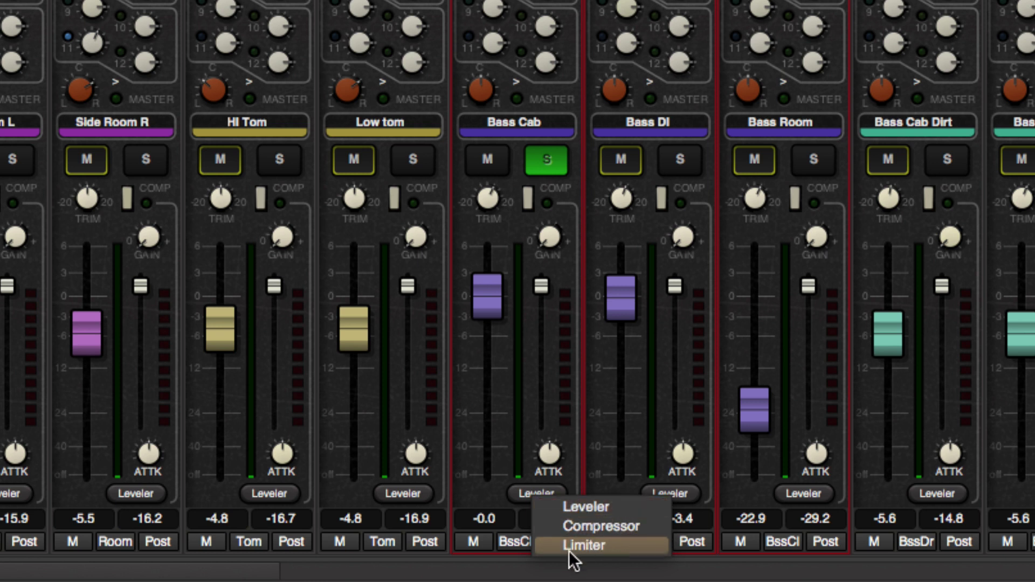
pyautogui.click(610, 504)
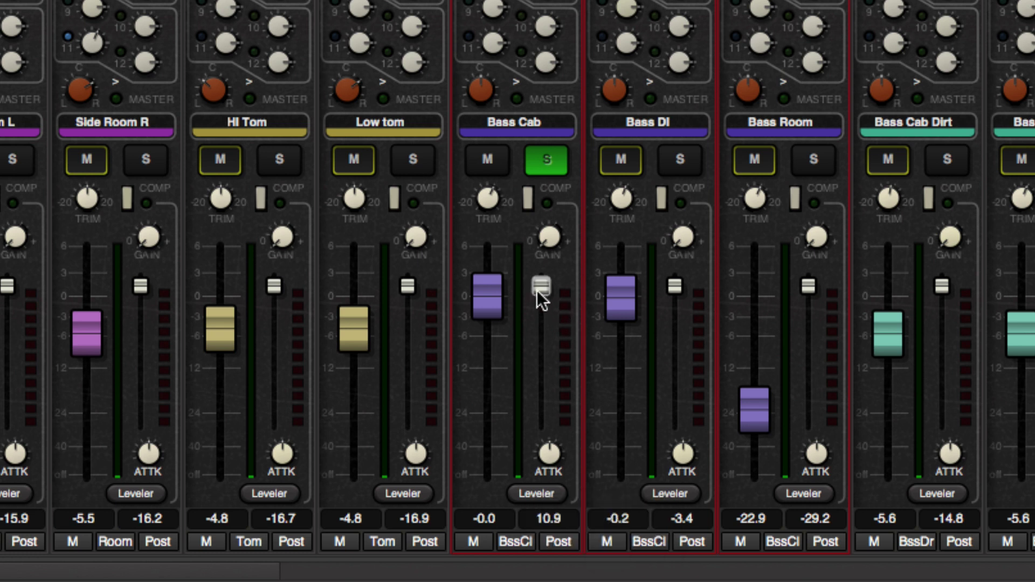
pyautogui.moveTo(551, 454)
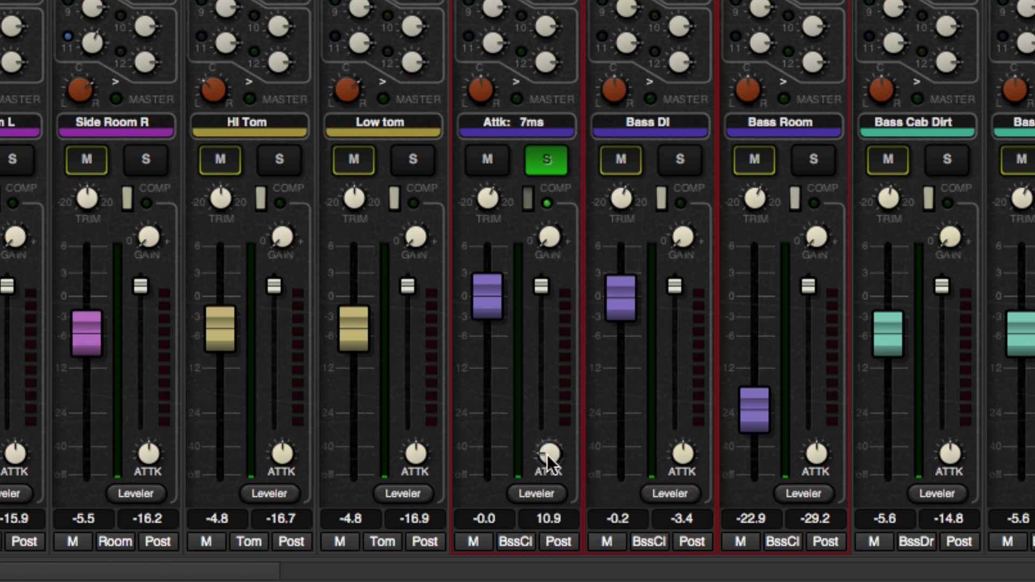
pyautogui.moveTo(556, 431); pyautogui.dragTo(580, 231)
pyautogui.moveTo(511, 224); pyautogui.dragTo(505, 237)
# - Lower the Bass Cab leveler's threshold far enough to produce gain reduction during playback
pyautogui.moveTo(543, 283)
pyautogui.moveTo(543, 282); pyautogui.dragTo(541, 405)
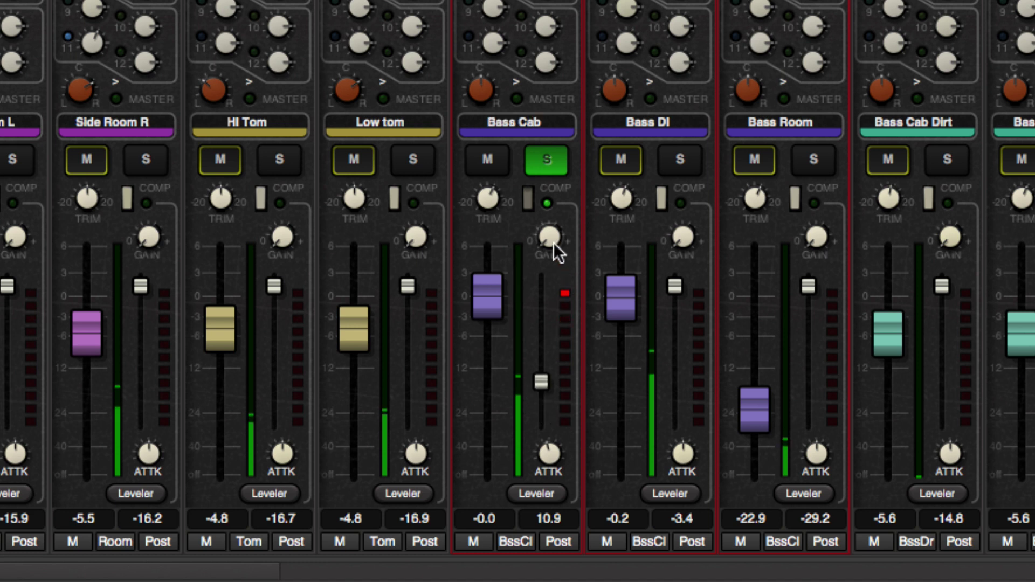
pyautogui.moveTo(539, 380); pyautogui.dragTo(544, 416)
# - Vary the Bass Cab leveler's attack, trying 9 ms and then a much longer time
pyautogui.moveTo(548, 454)
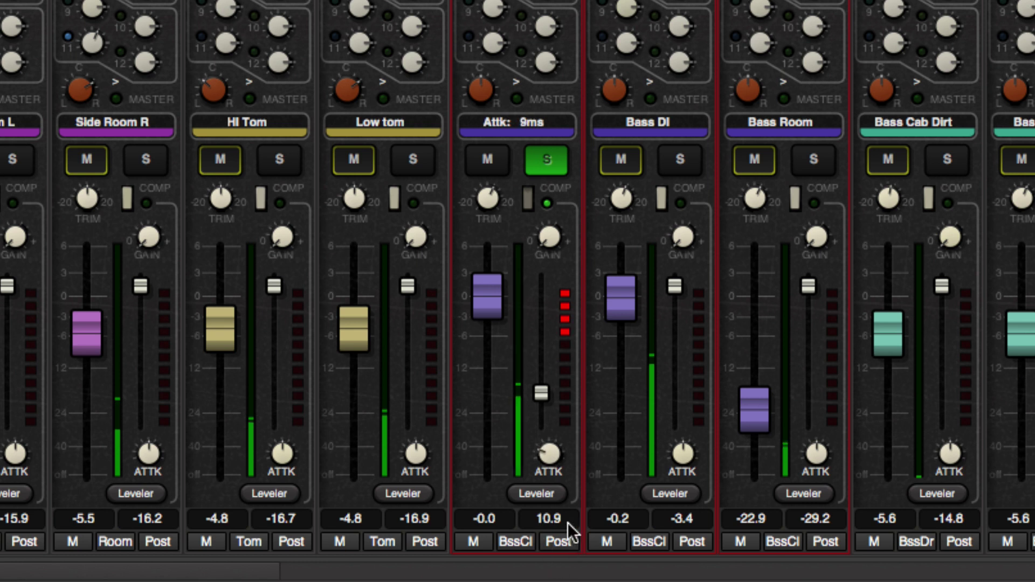
pyautogui.scroll(-5, 548, 459)
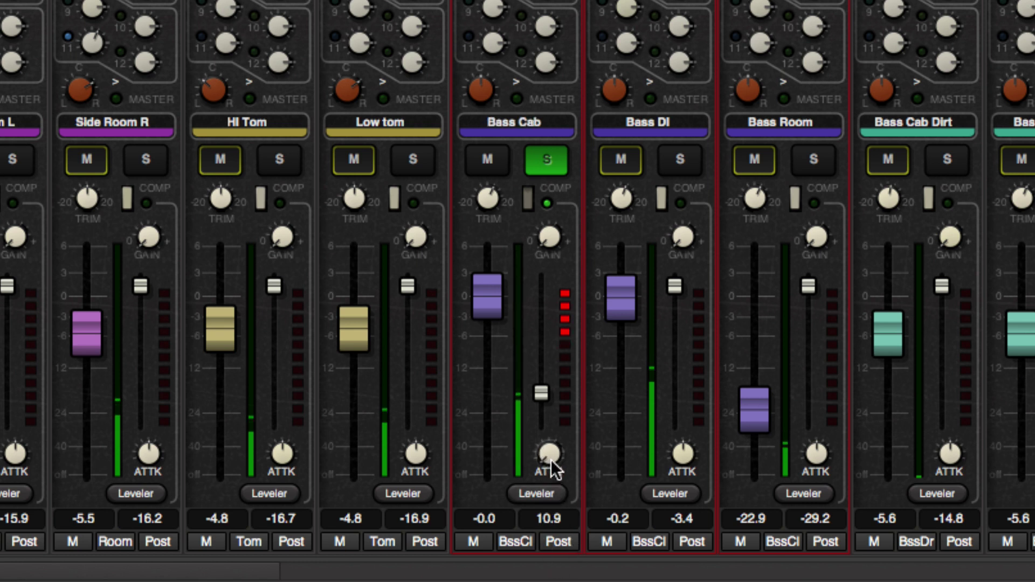
pyautogui.moveTo(547, 458); pyautogui.dragTo(558, 372)
# - Raise the Bass Cab leveler's makeup gain and toggle the compressor to compare the processed and unprocessed sound
pyautogui.moveTo(553, 244); pyautogui.dragTo(540, 220)
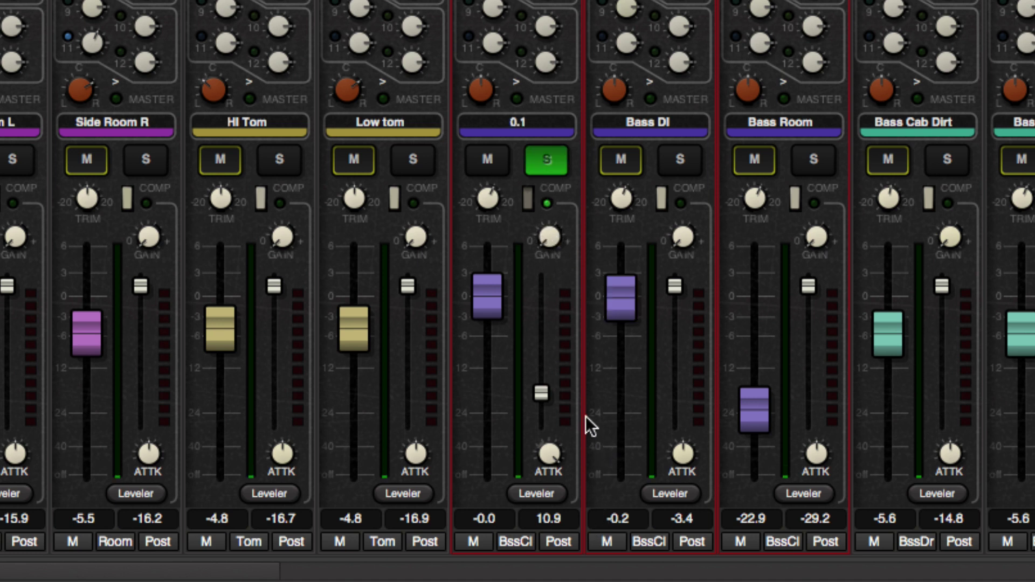
pyautogui.moveTo(552, 238); pyautogui.dragTo(546, 204)
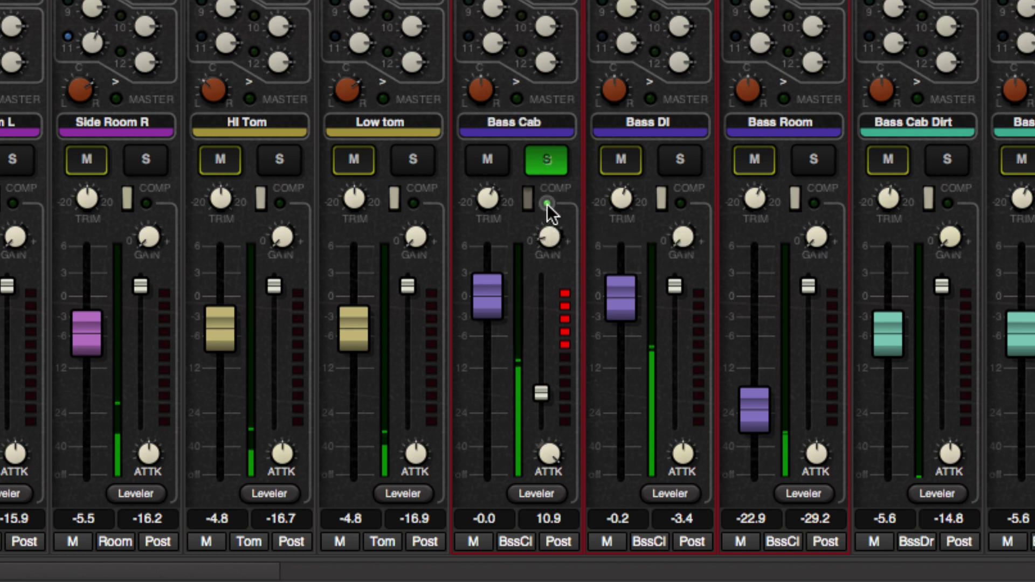
pyautogui.click(547, 204)
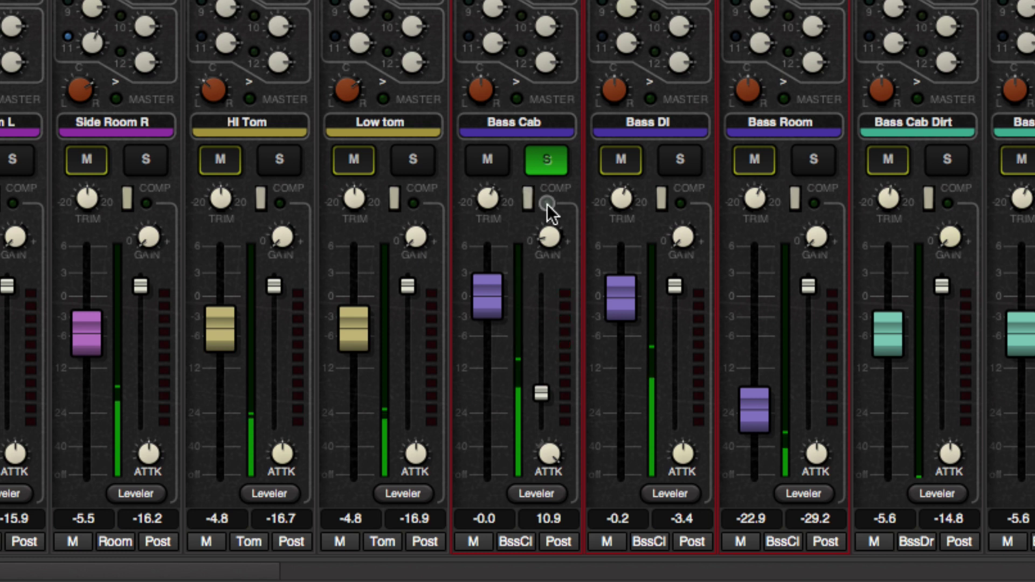
pyautogui.click(546, 204)
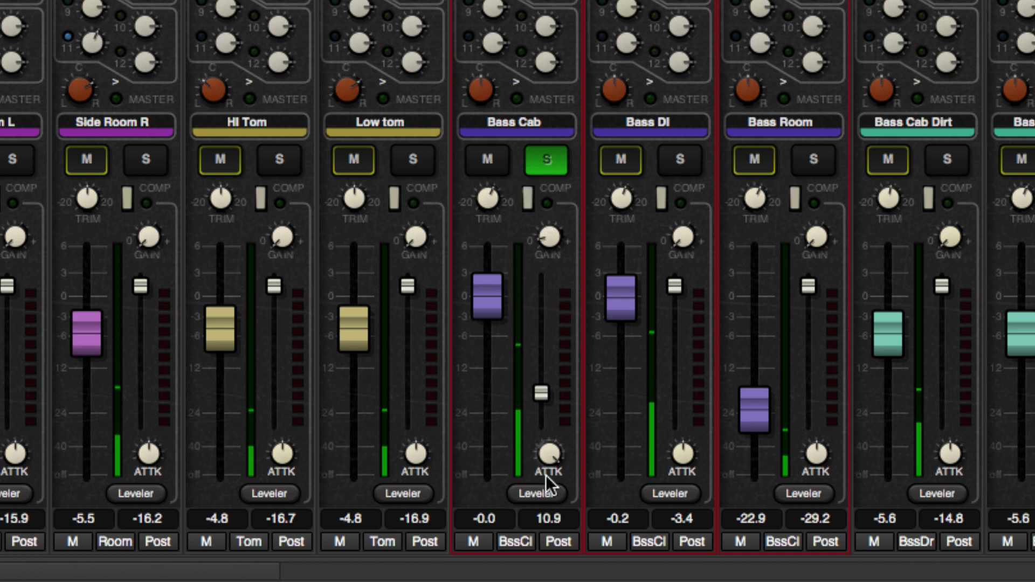
# - Switch the Bass Cab channel's dynamics to Compressor mode and enable it
pyautogui.click(548, 491)
pyautogui.click(589, 523)
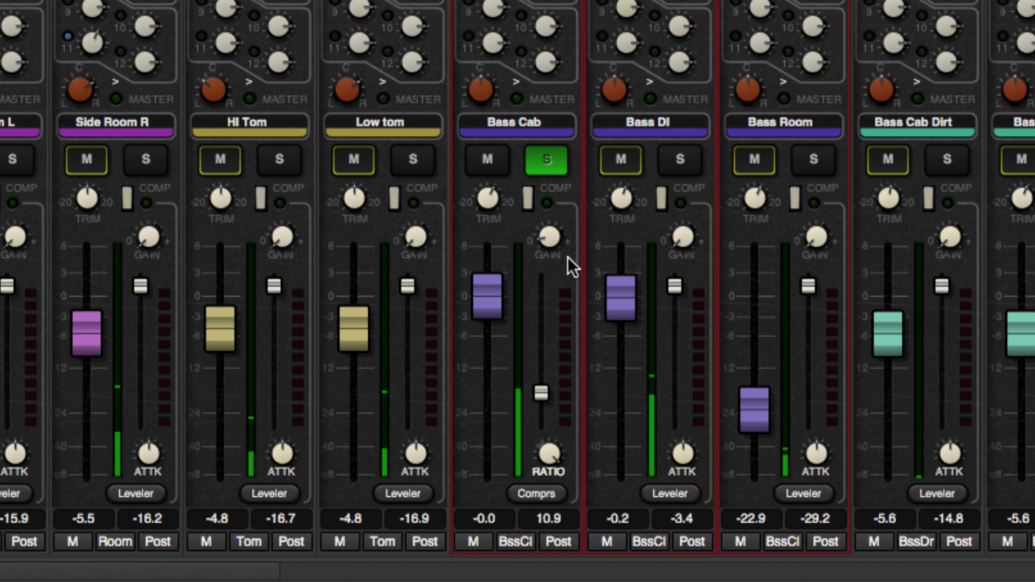
pyautogui.click(545, 204)
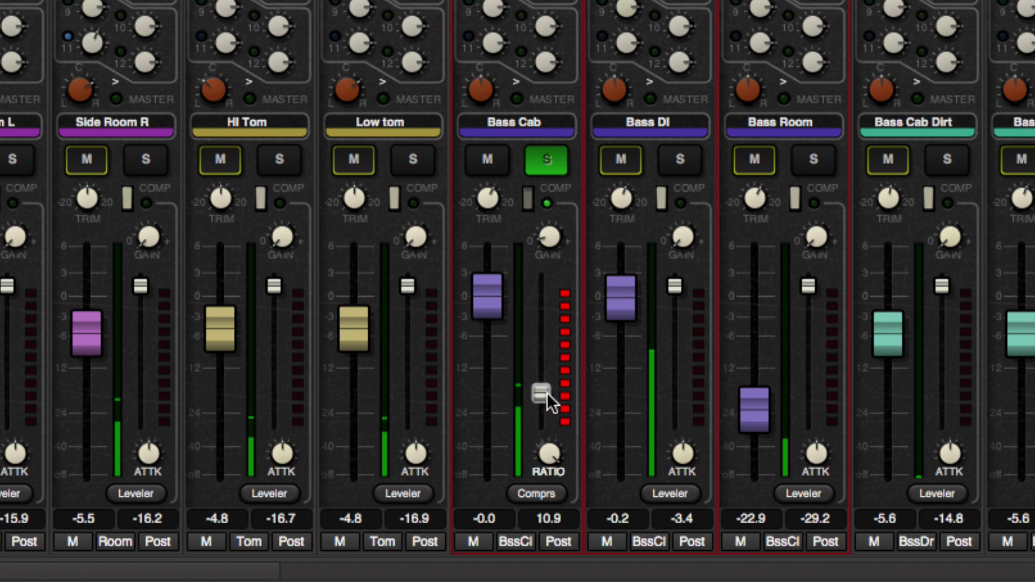
# - Keep Compressor mode on Bass Cab and raise its threshold to about -13.3
pyautogui.click(538, 485)
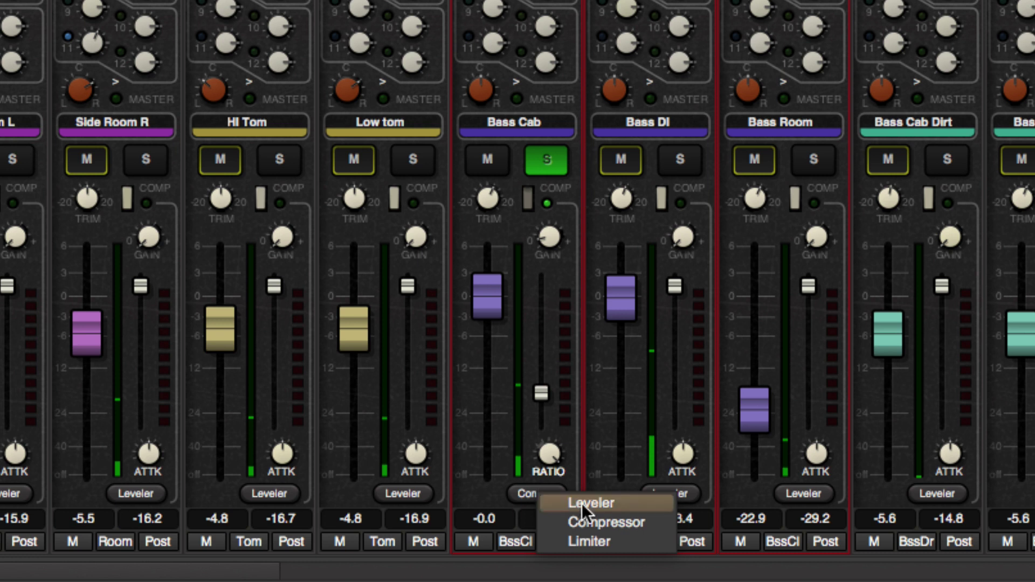
pyautogui.click(524, 363)
pyautogui.moveTo(544, 391); pyautogui.dragTo(549, 144)
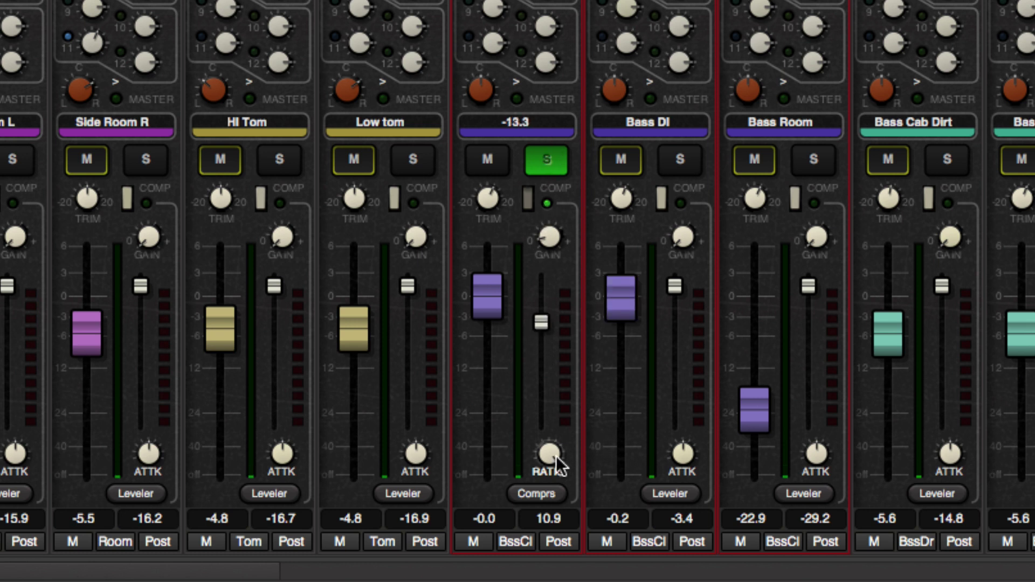
# - Sweep the Bass Cab compressor ratio from 1.0:1 up to 10.0:1 and bring it back down to a moderate setting
pyautogui.moveTo(545, 461)
pyautogui.moveTo(555, 468); pyautogui.dragTo(546, 457)
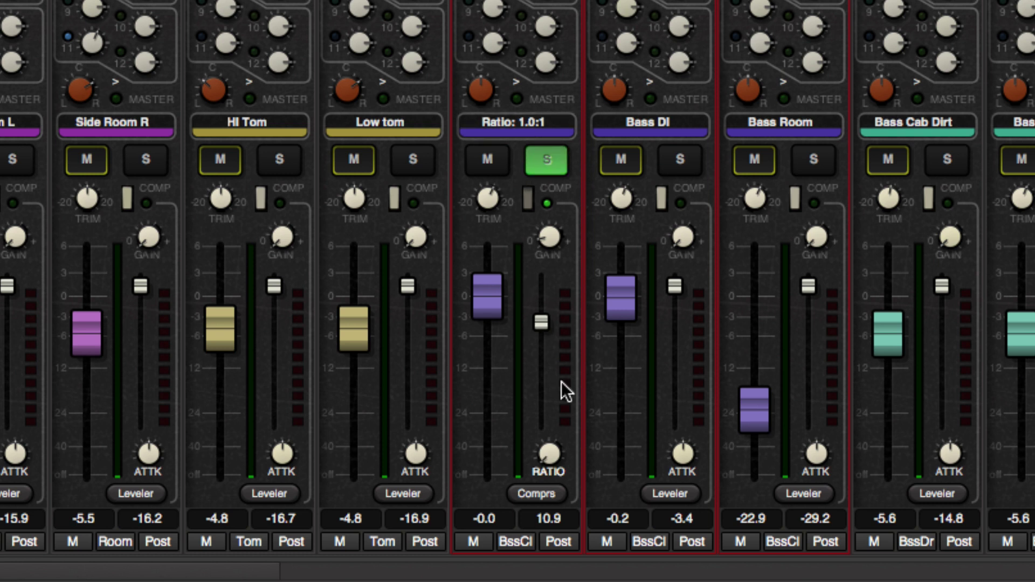
pyautogui.moveTo(546, 422)
pyautogui.scroll(5, 547, 422)
pyautogui.scroll(10, 552, 457)
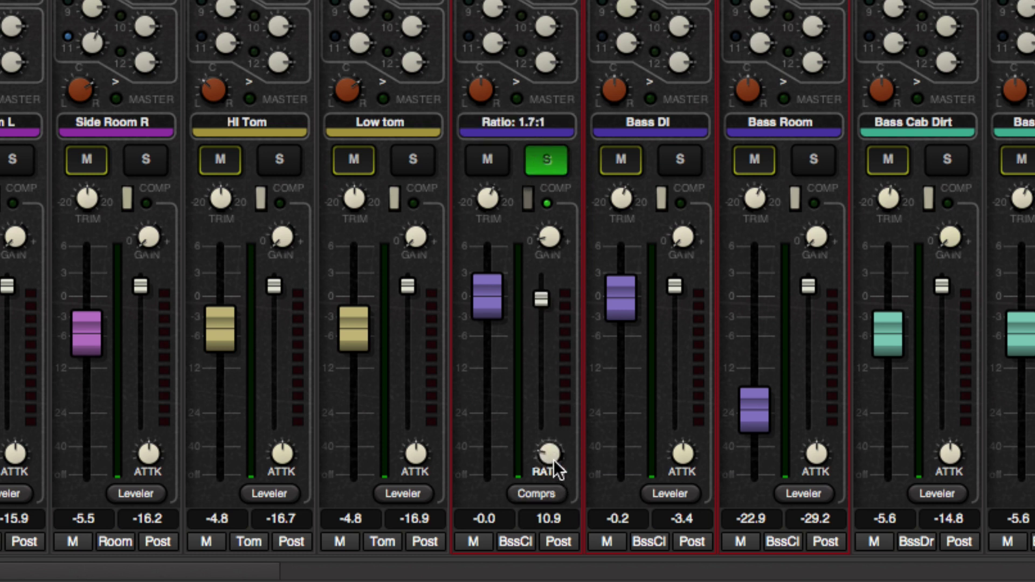
pyautogui.scroll(10, 552, 455)
pyautogui.scroll(1, 545, 450)
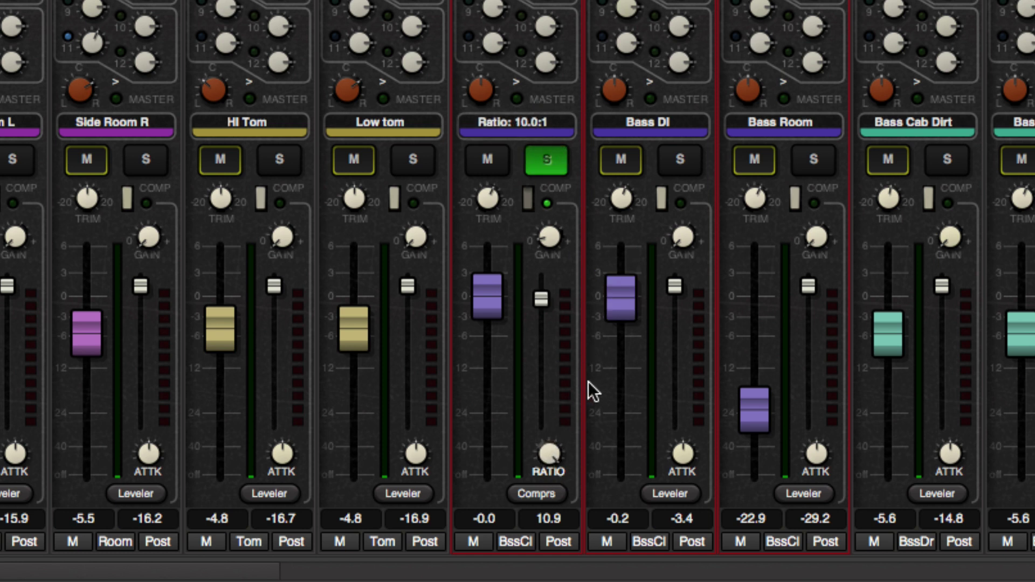
pyautogui.scroll(-1, 548, 458)
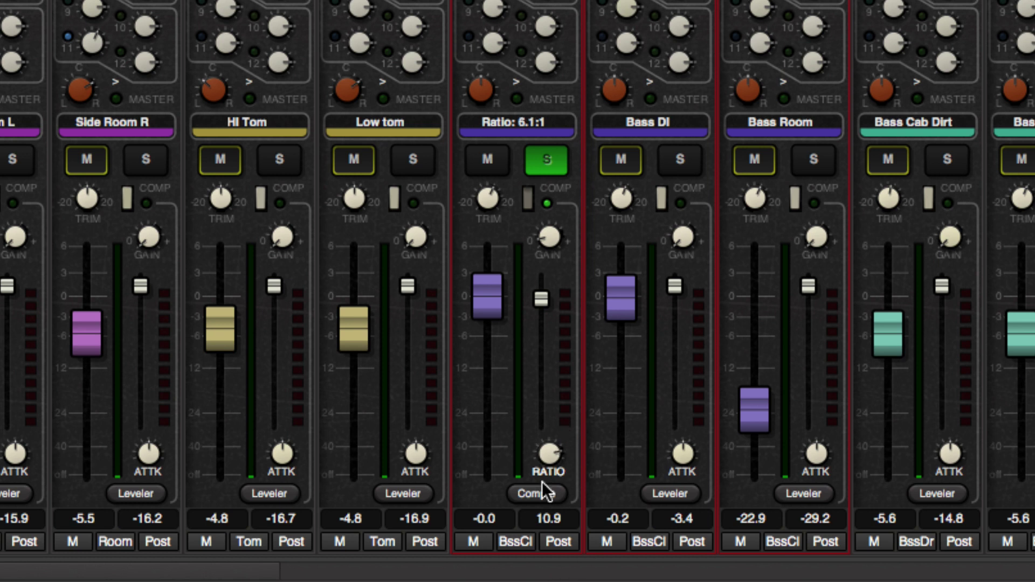
pyautogui.moveTo(549, 448); pyautogui.dragTo(553, 454)
# - During playback, set the Bass Cab compressor's threshold to about -21.3 and its makeup gain to 4.7
pyautogui.moveTo(548, 310)
pyautogui.mouseDown()
pyautogui.moveTo(545, 417)
pyautogui.moveTo(545, 299)
pyautogui.mouseUp()
pyautogui.moveTo(544, 260); pyautogui.dragTo(577, 382)
pyautogui.press('space')
pyautogui.moveTo(542, 288); pyautogui.dragTo(552, 496)
pyautogui.moveTo(555, 235); pyautogui.dragTo(553, 118)
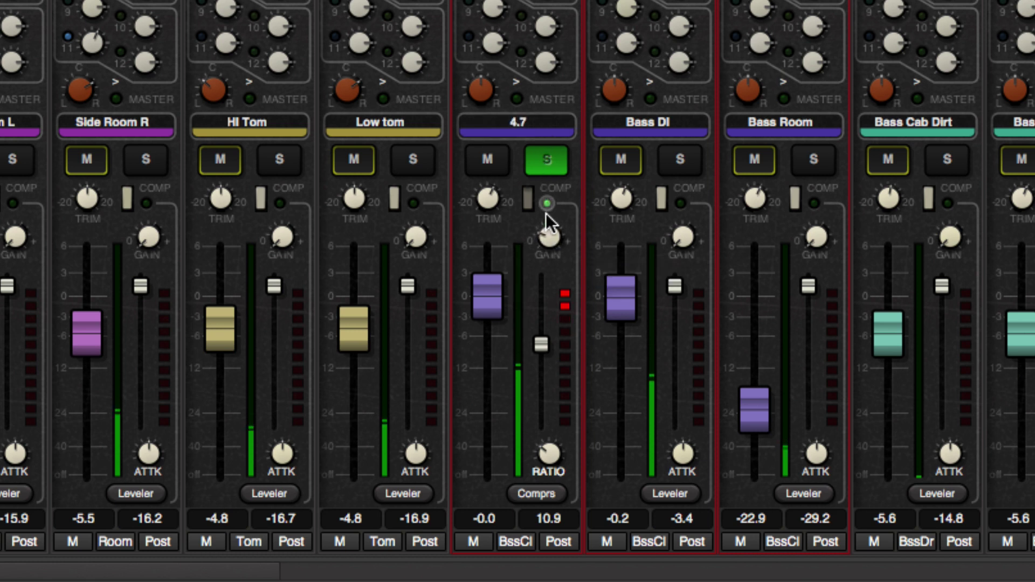
# - Bypass and re-enable the Bass Cab compressor repeatedly to compare the sound with and without compression
pyautogui.click(546, 204)
pyautogui.click(545, 203)
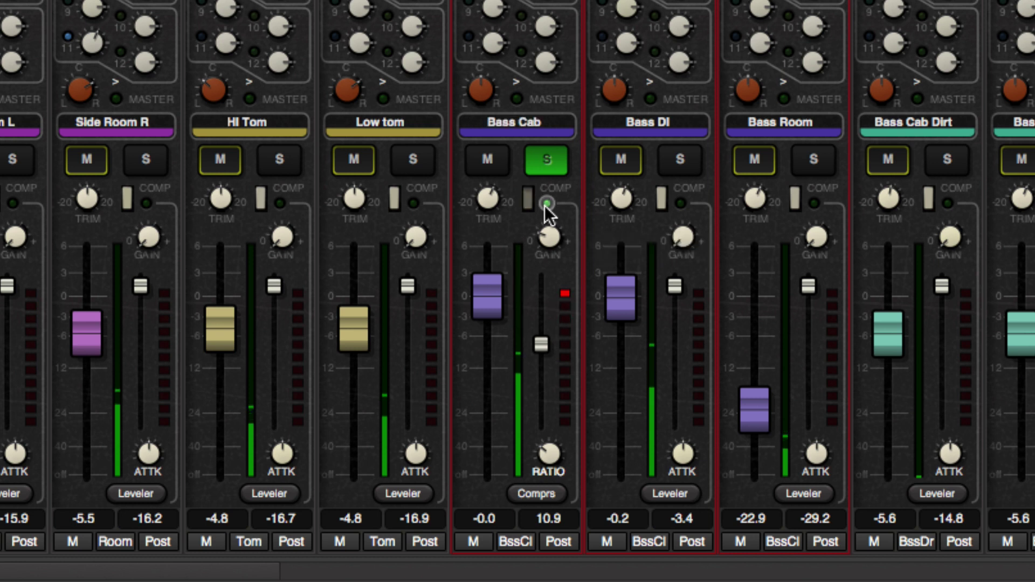
pyautogui.click(546, 203)
pyautogui.click(546, 203)
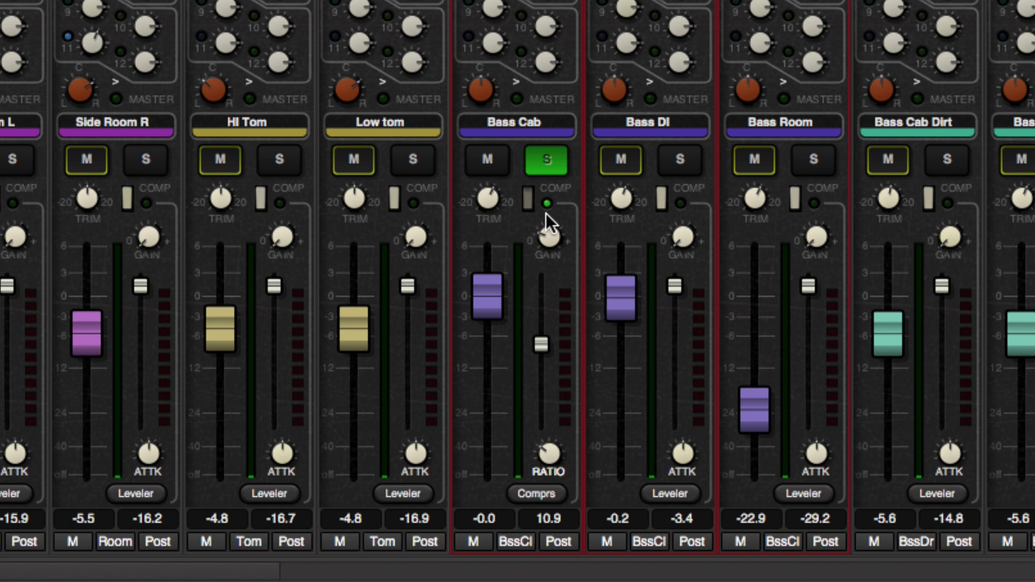
# - Switch the Bass Cab dynamics to Limiter mode and adjust the release
pyautogui.click(528, 489)
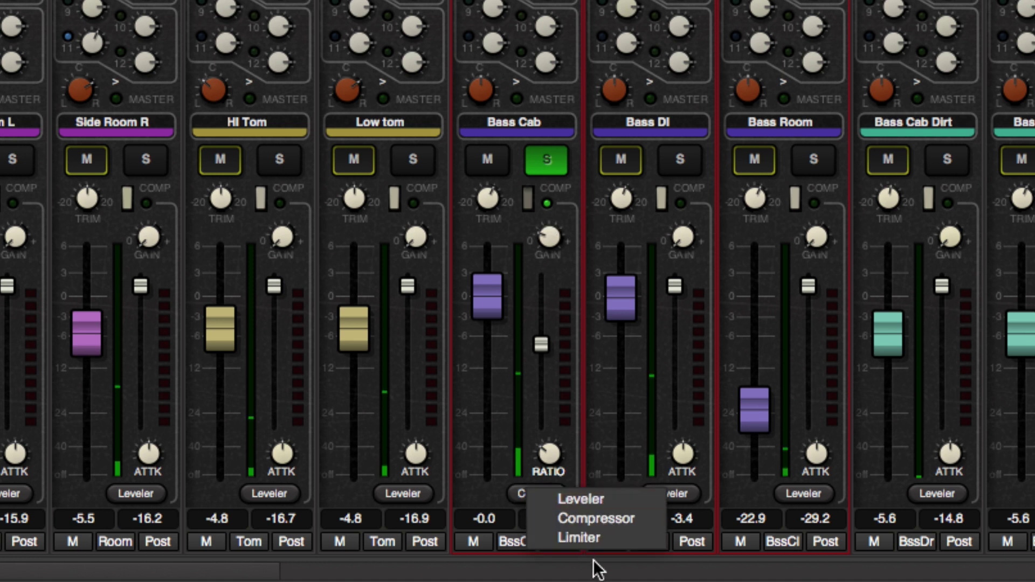
pyautogui.click(592, 538)
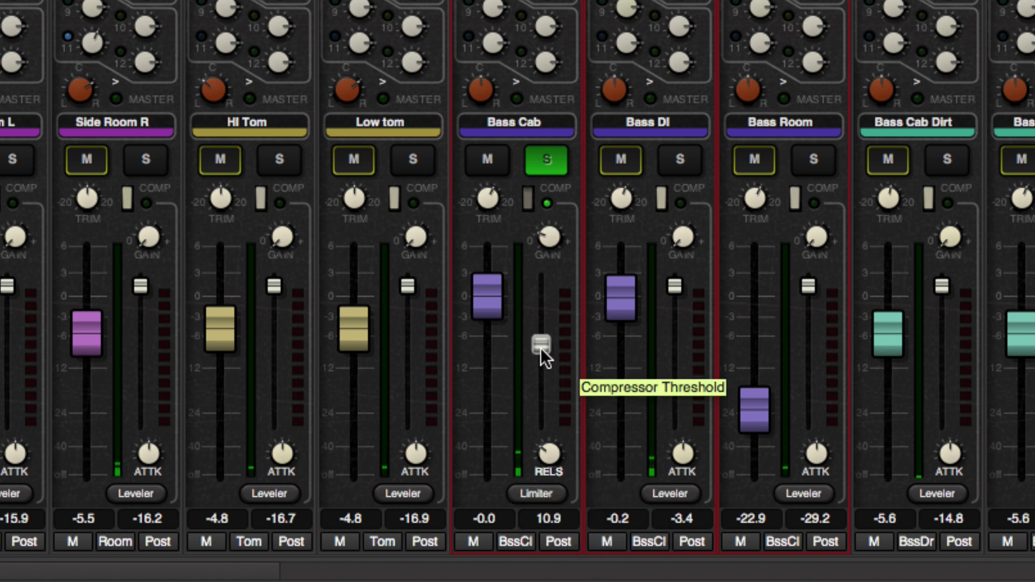
pyautogui.moveTo(541, 348)
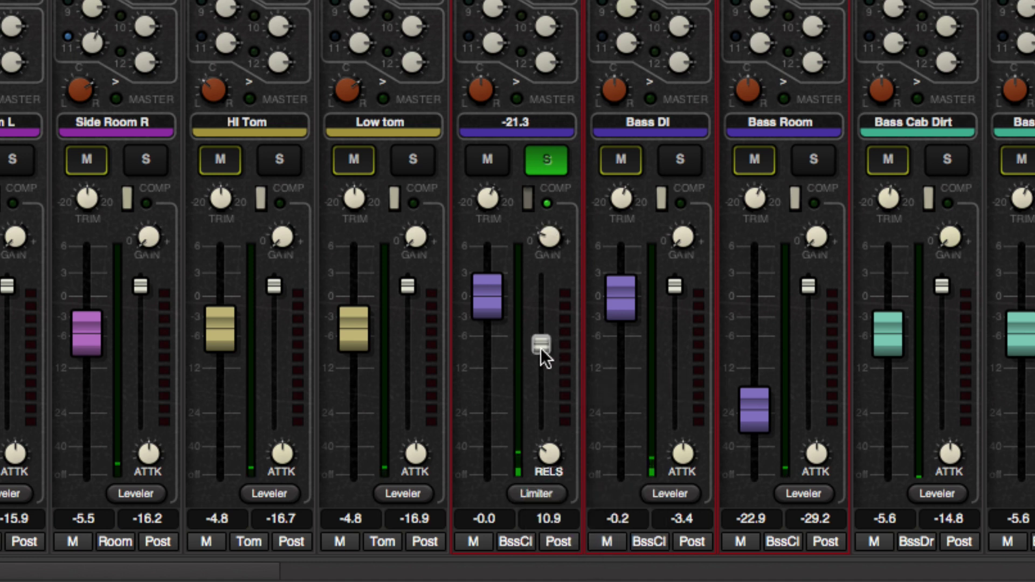
pyautogui.moveTo(552, 455); pyautogui.dragTo(515, 511)
# - Cycle the Bass Cab dynamics mode through Leveler and Compressor to compare their controls
pyautogui.click(544, 493)
pyautogui.click(561, 516)
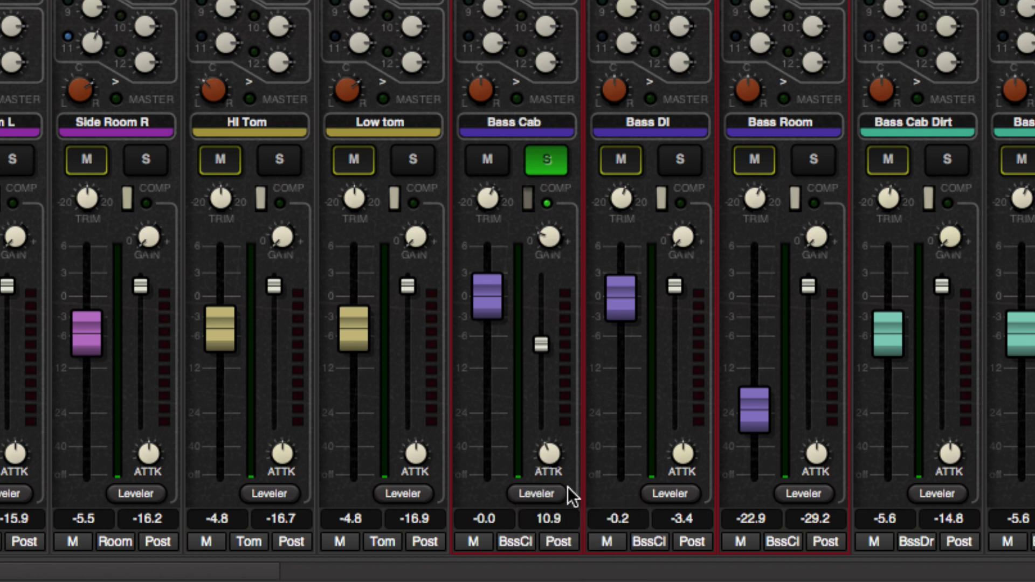
pyautogui.click(545, 498)
pyautogui.click(568, 529)
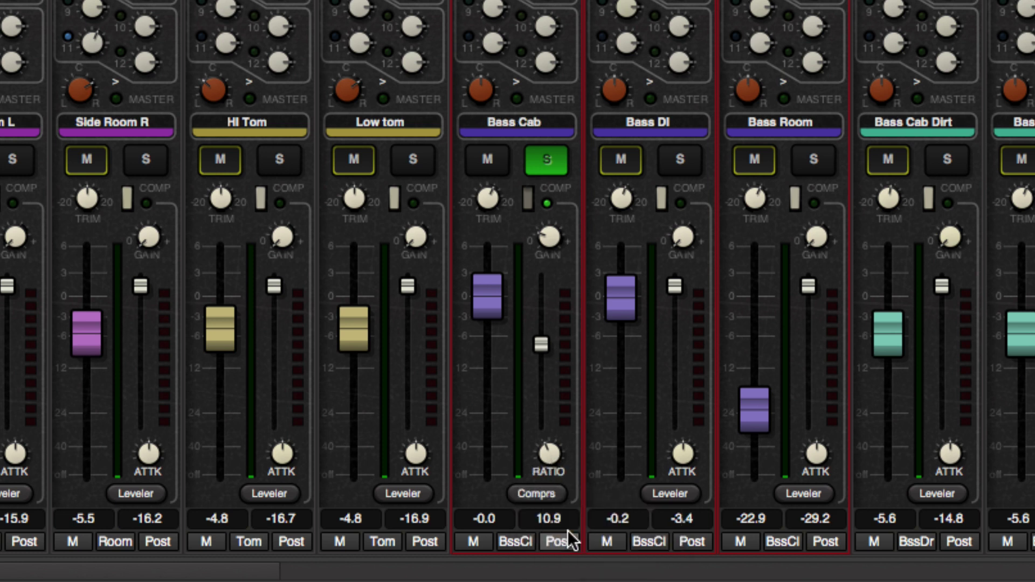
# - Set the Bass Cab dynamics mode to Limiter and start playback
pyautogui.click(545, 495)
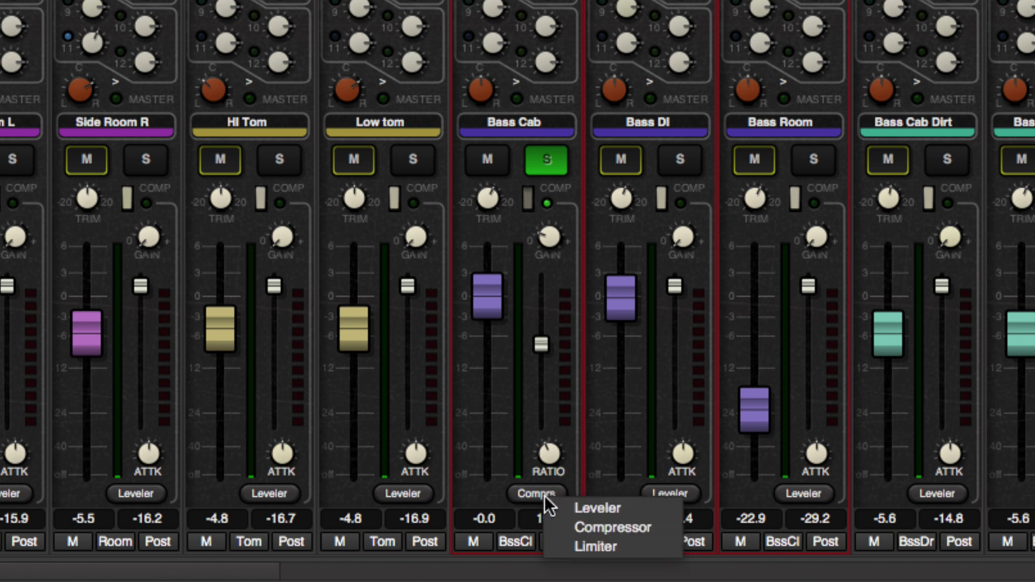
pyautogui.click(568, 539)
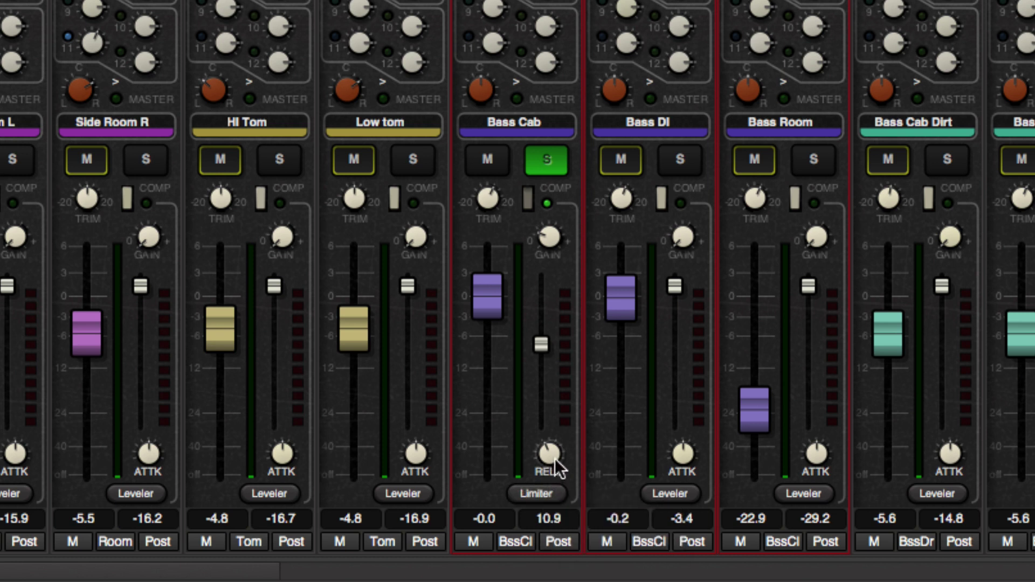
pyautogui.press('space')
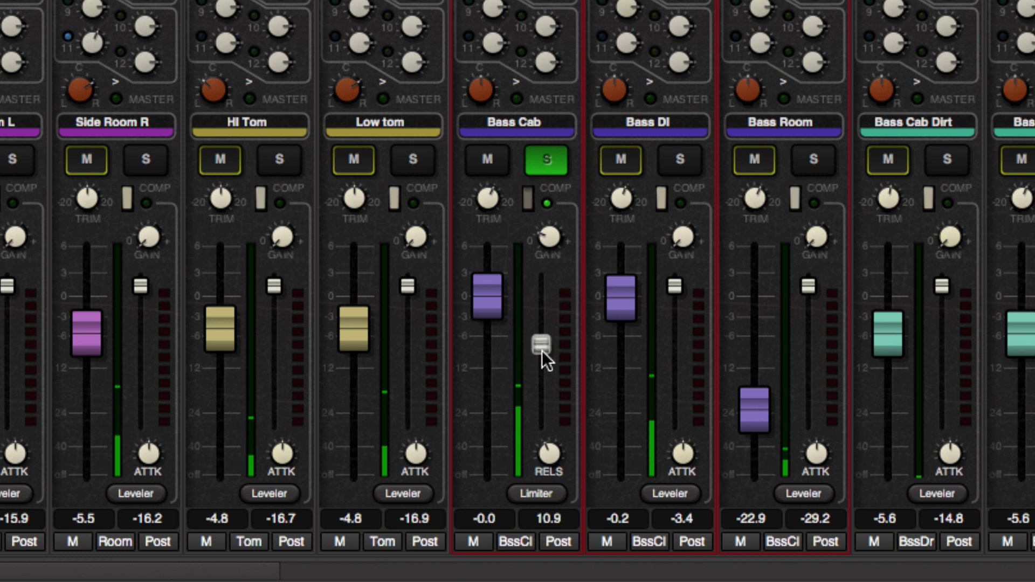
# - Adjust the Bass Cab limiter's release during playback, and bypass and re-enable the limiter to compare the sound
pyautogui.moveTo(548, 450); pyautogui.dragTo(549, 448)
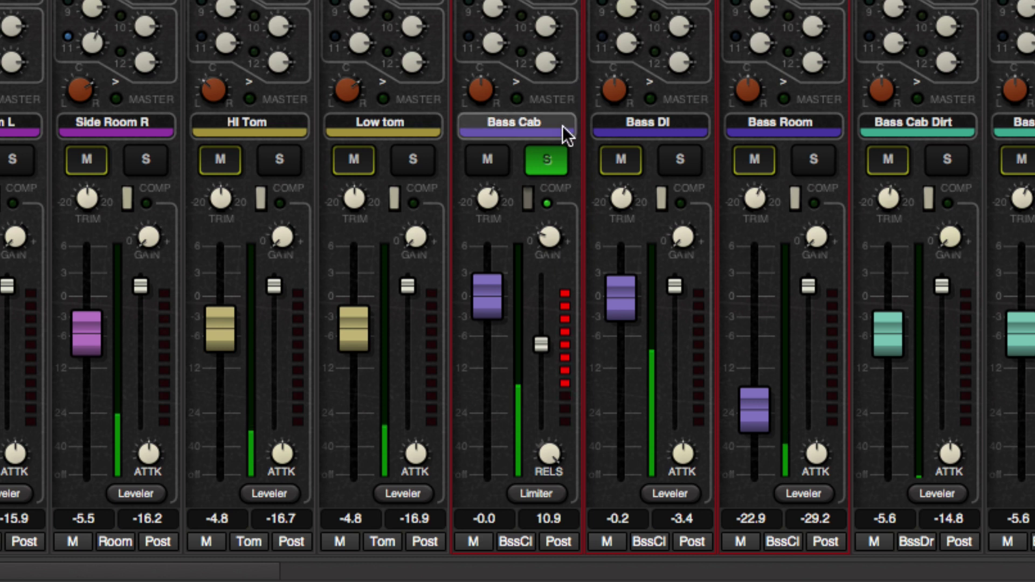
pyautogui.moveTo(550, 451)
pyautogui.mouseDown()
pyautogui.moveTo(553, 471)
pyautogui.moveTo(555, 452)
pyautogui.mouseUp()
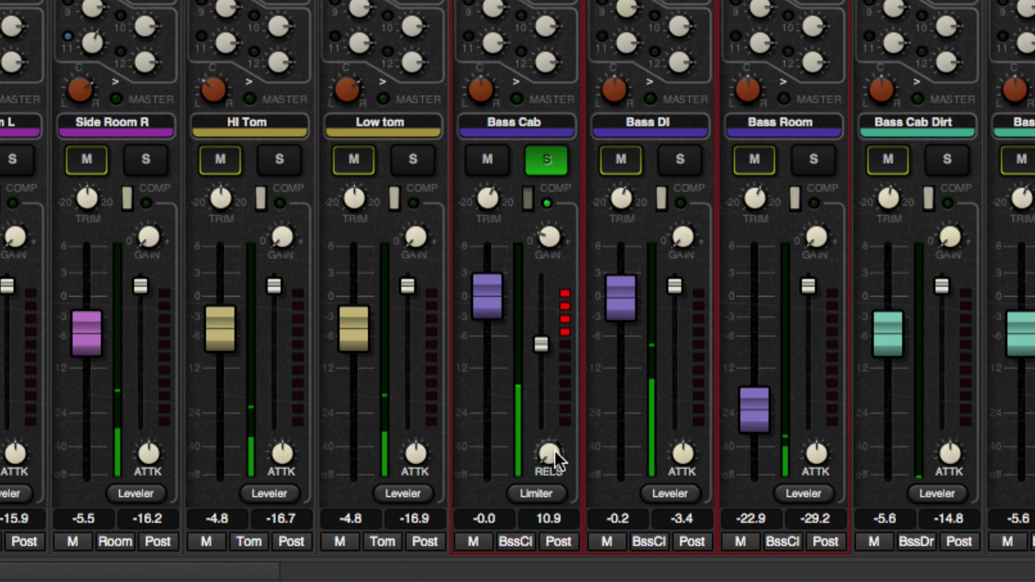
pyautogui.moveTo(557, 249)
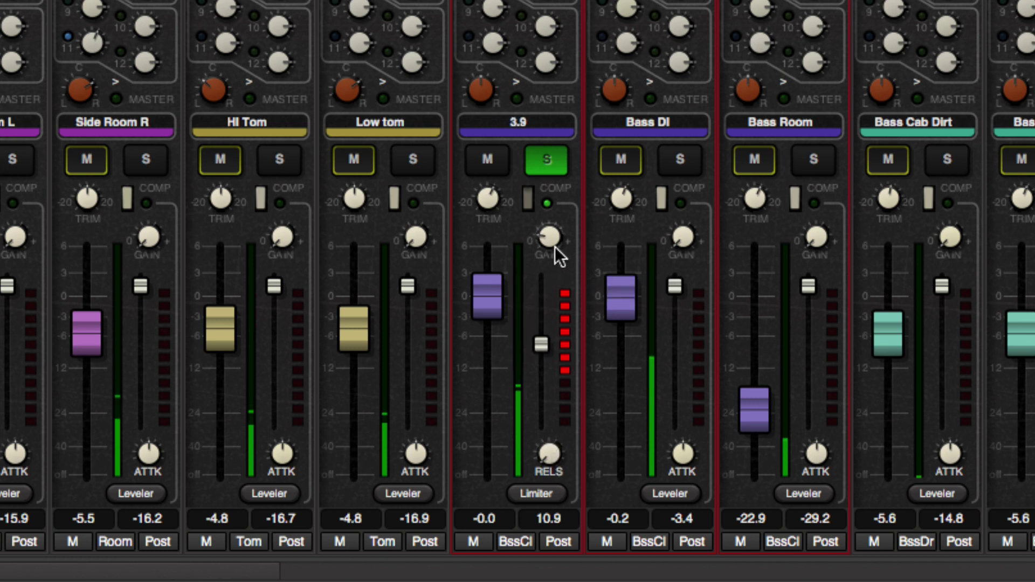
pyautogui.click(542, 204)
pyautogui.click(541, 203)
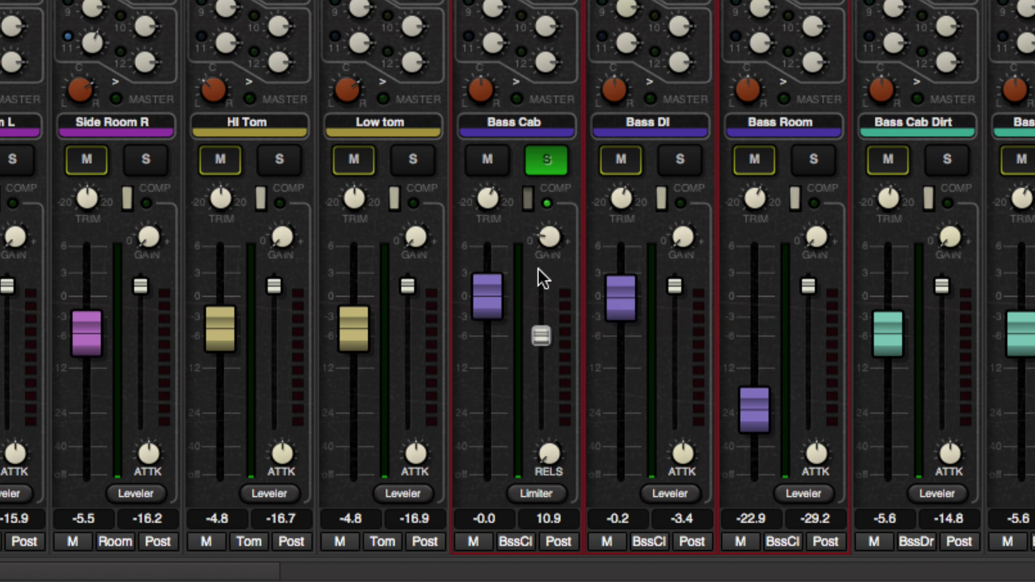
# - Switch from the mixer to the editor and zoom in on the three selected bass tracks
pyautogui.press('F3')
pyautogui.press('space')
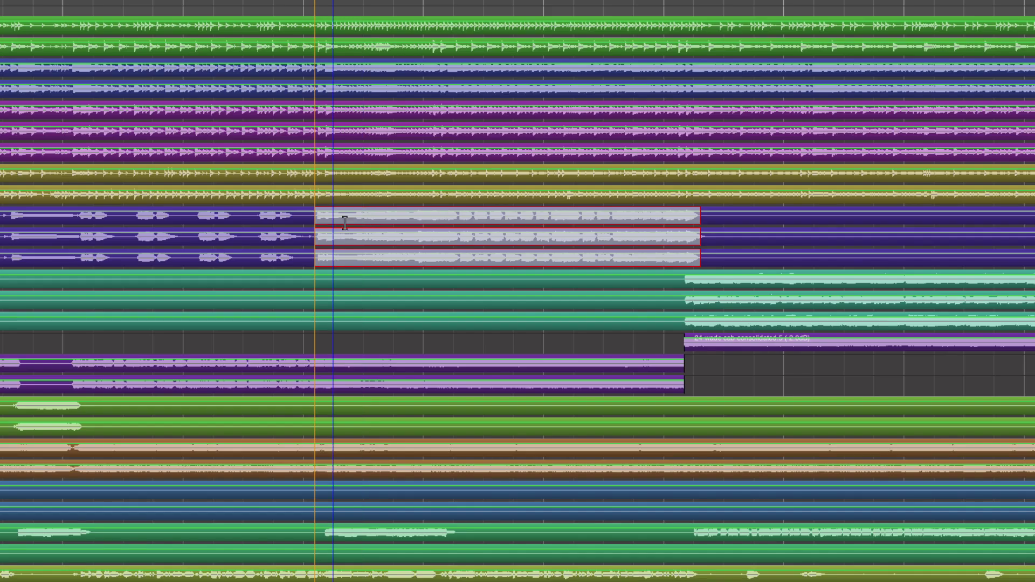
pyautogui.press('z')
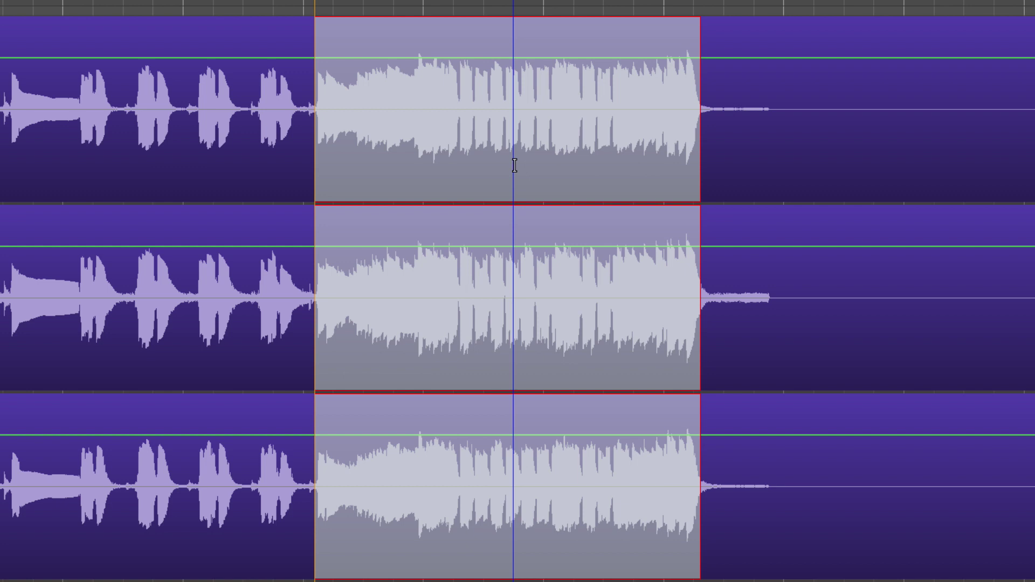
# - Select a range in the middle of the Bass Cab region and lower the gain line within it
pyautogui.moveTo(393, 103); pyautogui.dragTo(542, 103)
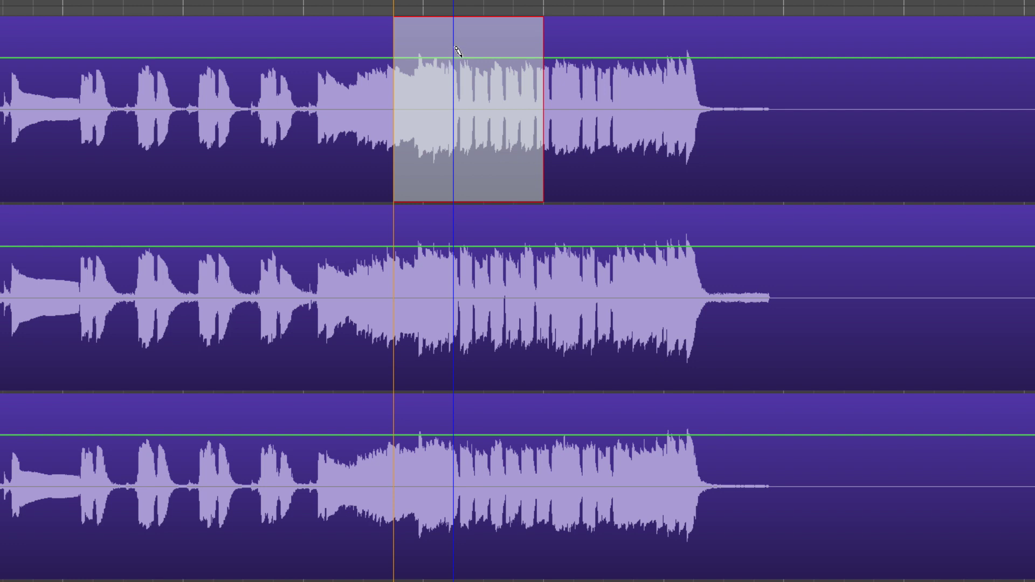
pyautogui.moveTo(461, 57); pyautogui.dragTo(474, 121)
pyautogui.press('space')
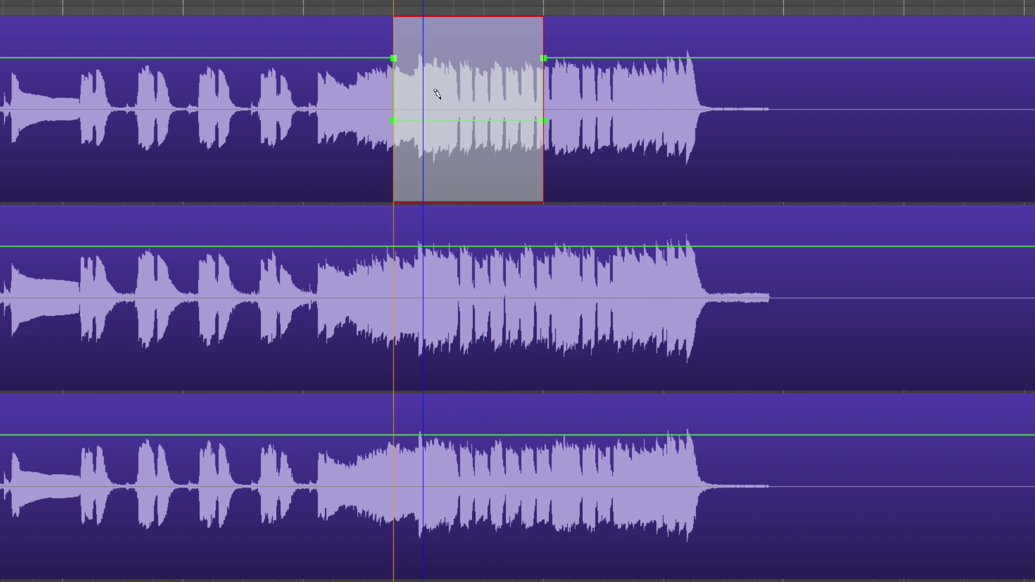
# - Raise the lowered gain line back to its original level and delete the added gain points from the Bass Cab region
pyautogui.moveTo(461, 120); pyautogui.dragTo(499, 57)
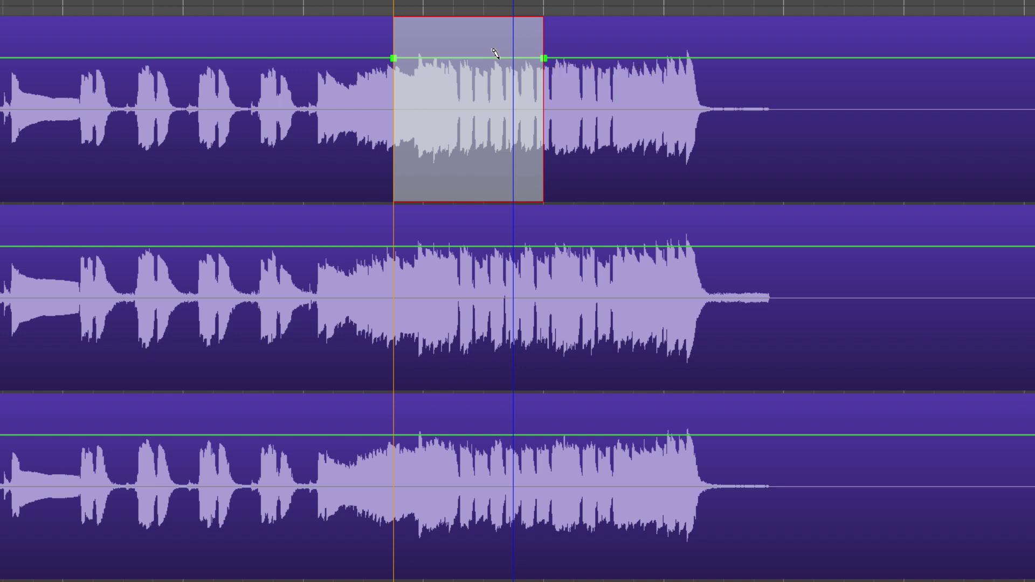
pyautogui.click(494, 54)
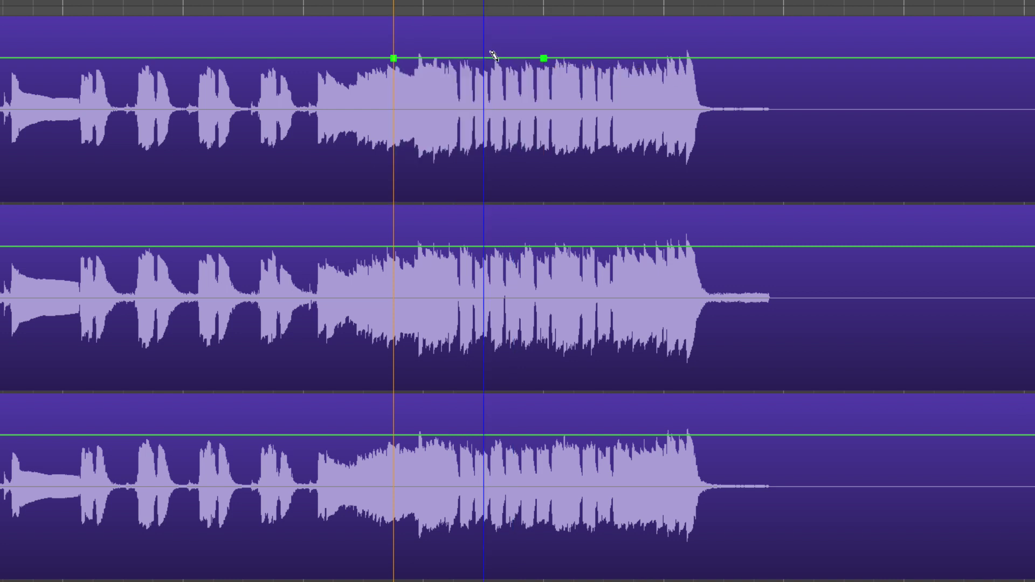
pyautogui.rightClick(543, 58)
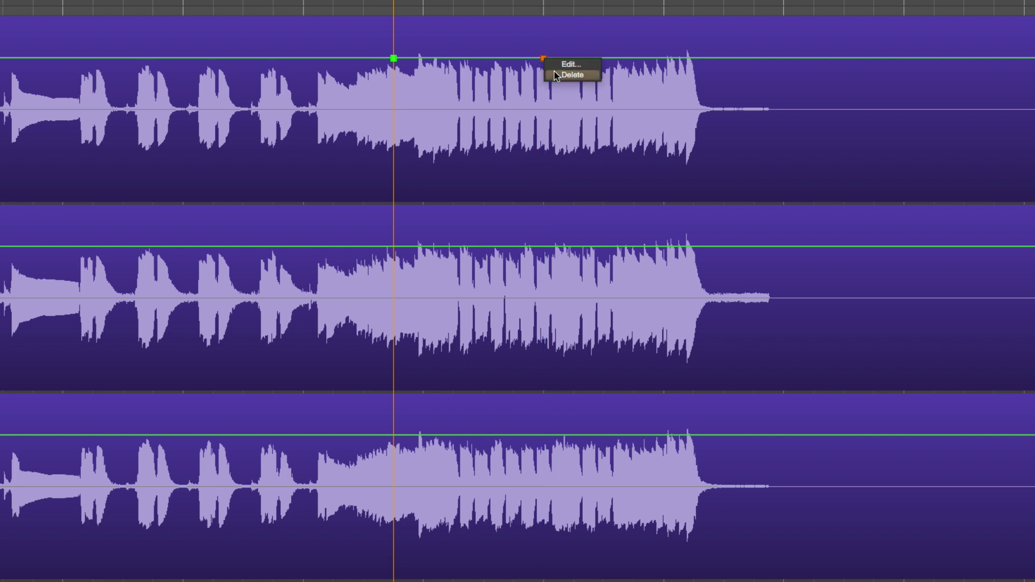
pyautogui.click(571, 75)
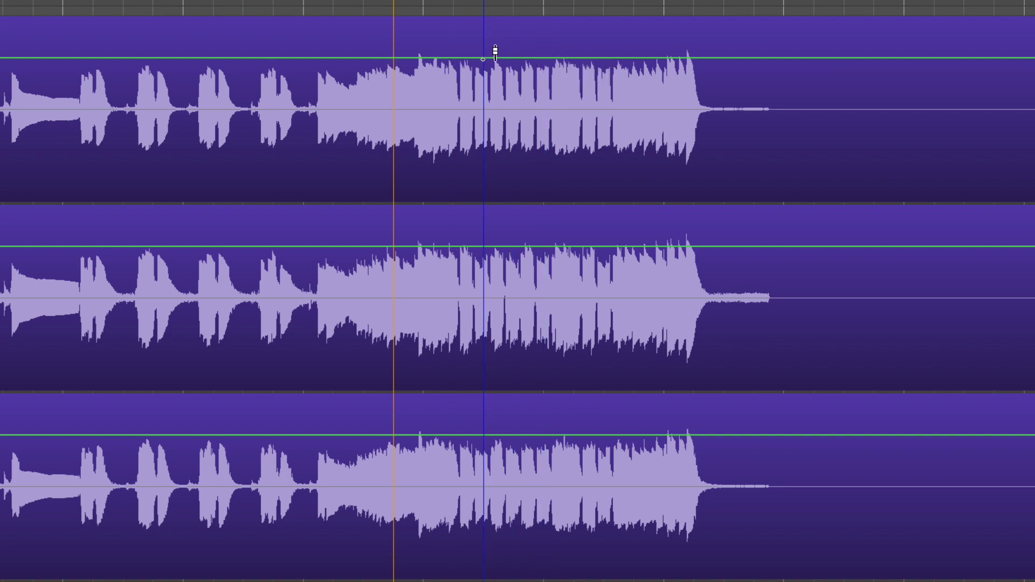
# - Lower the gain line over the single loud note just after bar 57 in the Bass Cab region, using the Draw tool
pyautogui.hotkey('alt', 'z')
pyautogui.press('f')
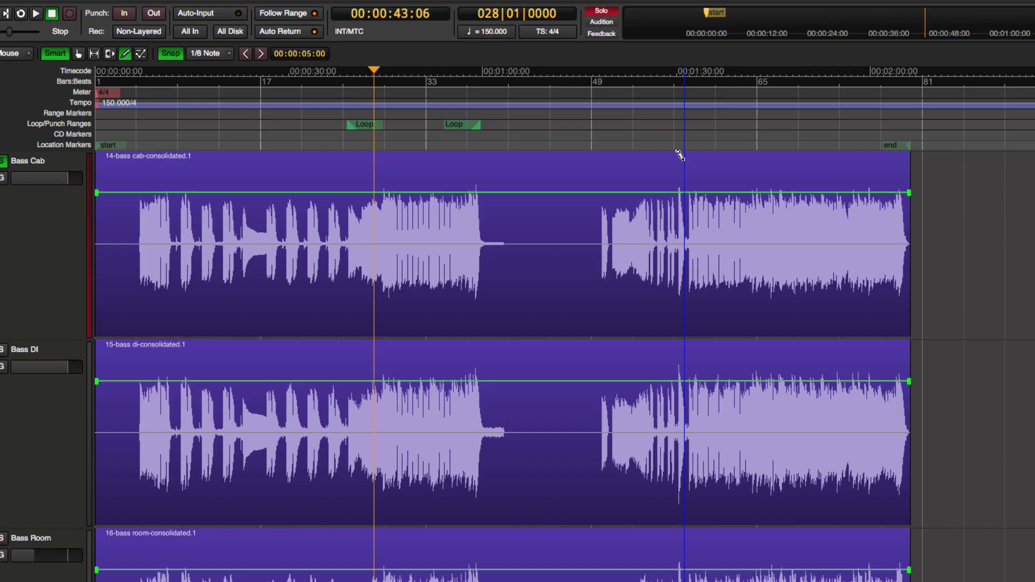
pyautogui.press('g')
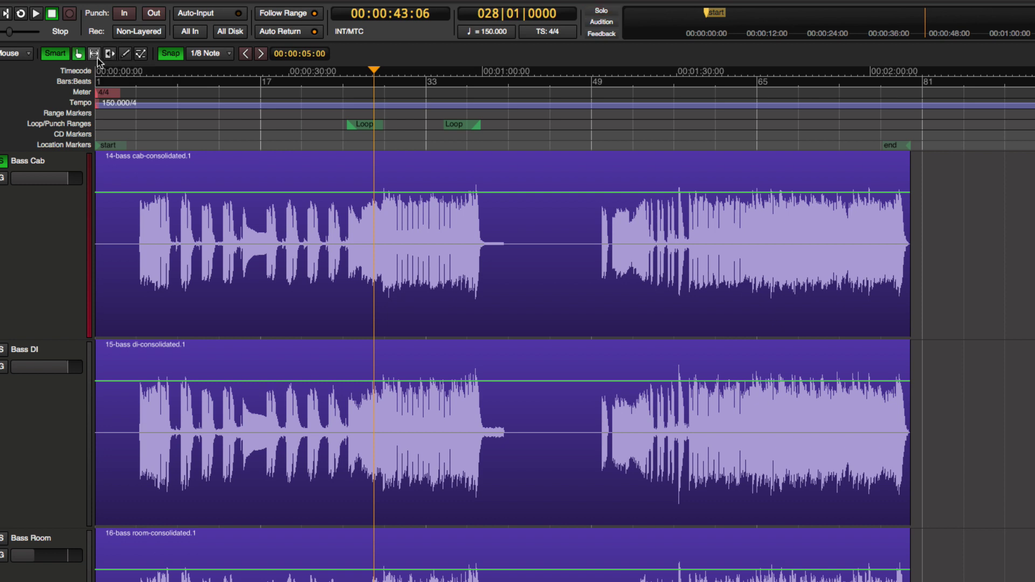
pyautogui.click(125, 54)
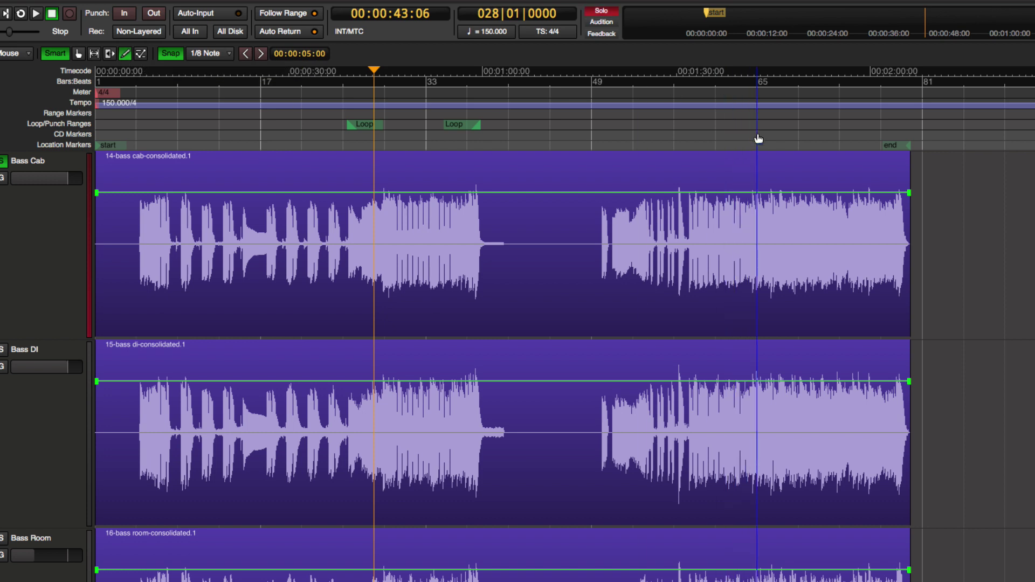
pyautogui.scroll(2, 679, 142)
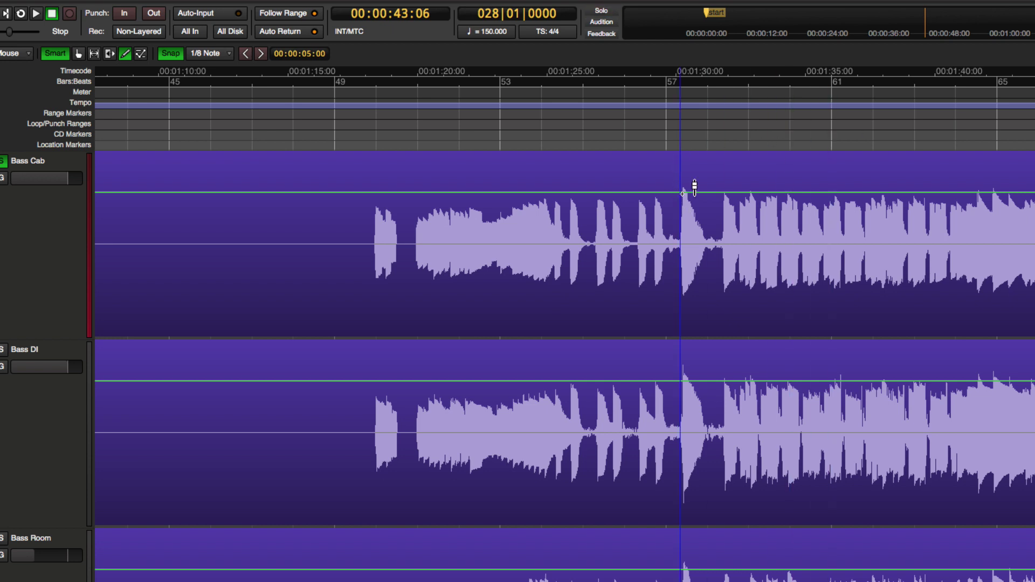
pyautogui.press('g')
pyautogui.moveTo(680, 192)
pyautogui.mouseDown()
pyautogui.moveTo(668, 194)
pyautogui.moveTo(709, 200)
pyautogui.moveTo(696, 197)
pyautogui.moveTo(699, 232)
pyautogui.moveTo(695, 218)
pyautogui.mouseUp()
pyautogui.press('d')
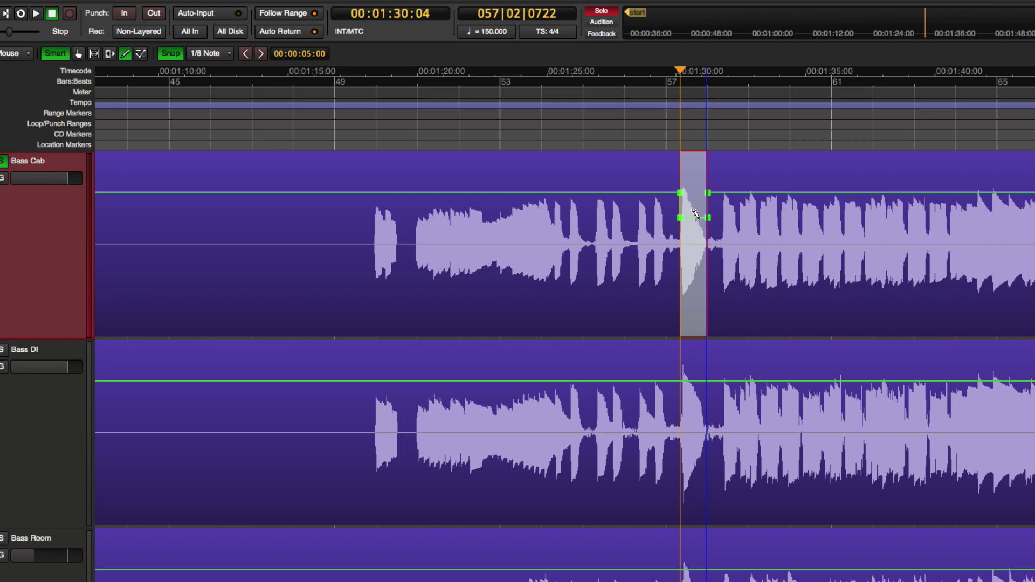
# - Select the whole Bass Cab region with the Grab tool and boost its region gain to 14 dB
pyautogui.press('g')
pyautogui.press('_')
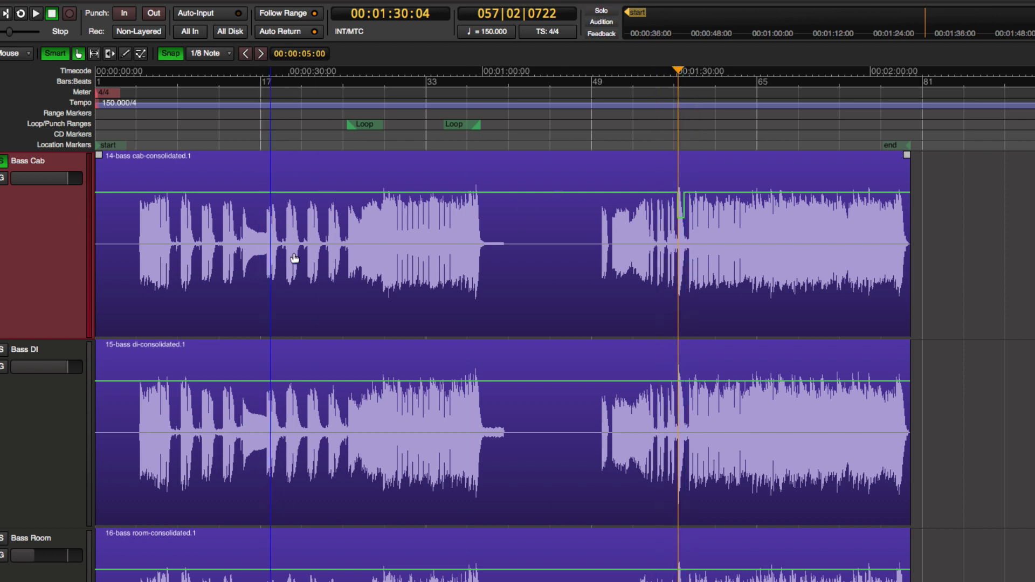
pyautogui.click(684, 194)
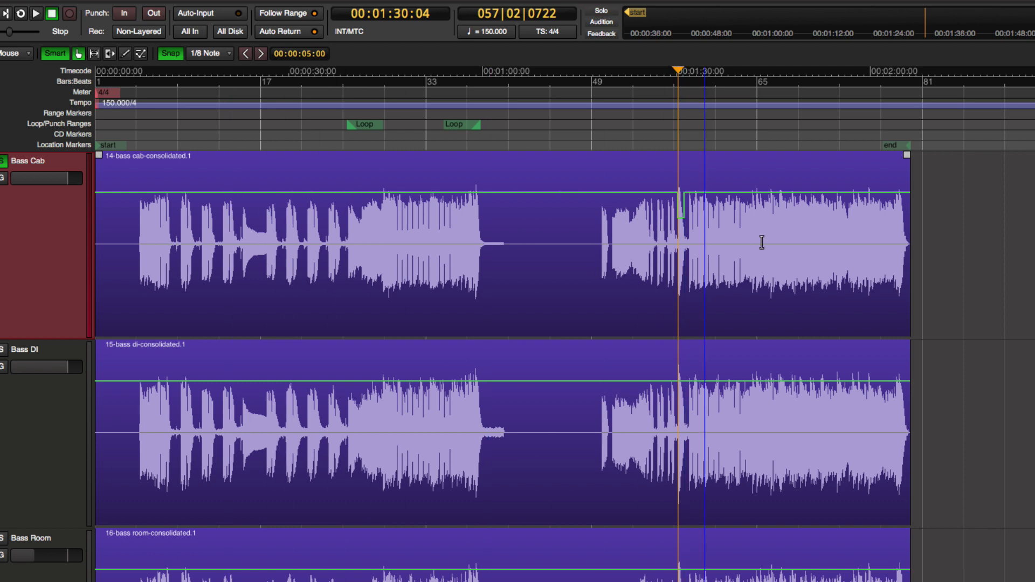
pyautogui.click(564, 287)
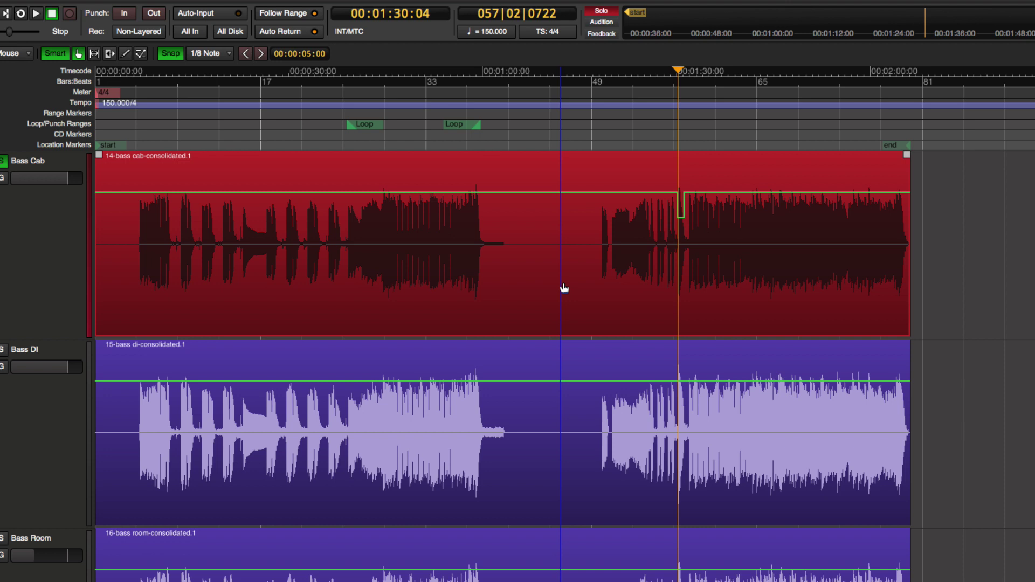
pyautogui.press('^')
pyautogui.press('^')
pyautogui.press('^')
pyautogui.press('^')
pyautogui.press('^')
pyautogui.press('^')
pyautogui.press('^')
pyautogui.press('^')
pyautogui.press('^')
pyautogui.press('^')
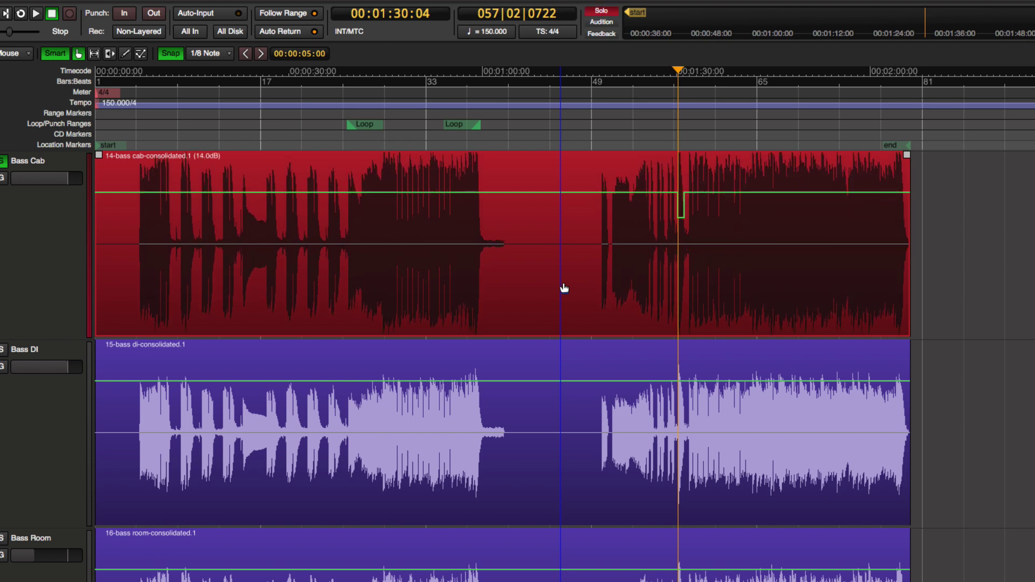
# - Reduce the Bass Cab region's gain to 5 dB and bring all session tracks back into view
pyautogui.press('&')
pyautogui.press('&')
pyautogui.press('&')
pyautogui.press('&')
pyautogui.press('&')
pyautogui.press('&')
pyautogui.press('&')
pyautogui.press('&')
pyautogui.press('&')
pyautogui.press('&')
pyautogui.press('&')
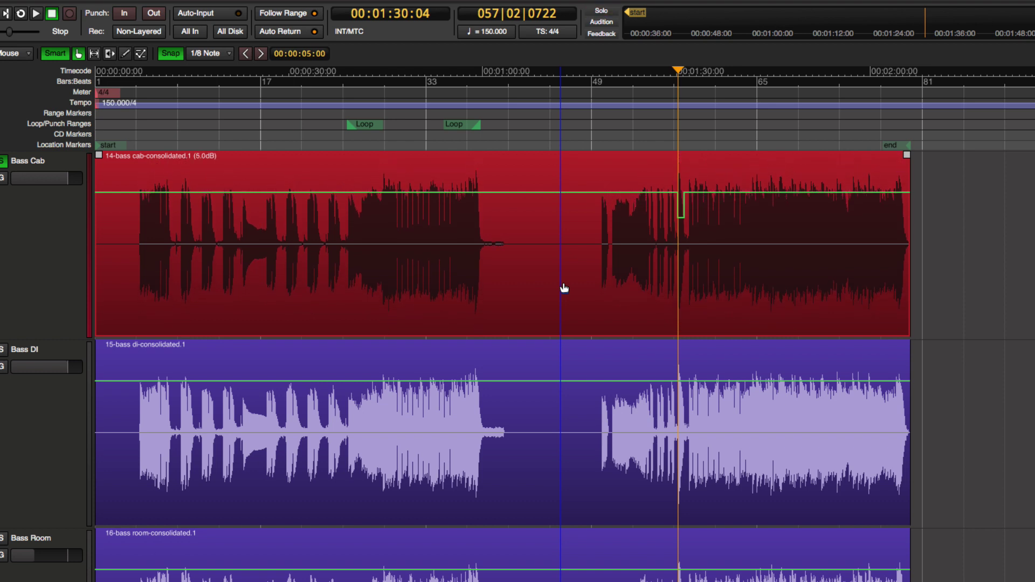
pyautogui.hotkey('shift', 'z')
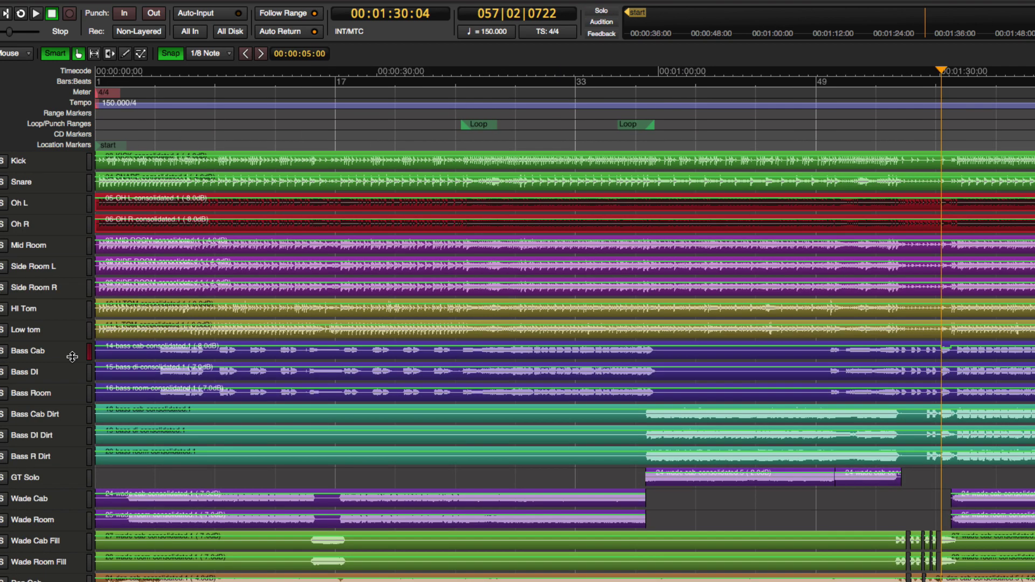